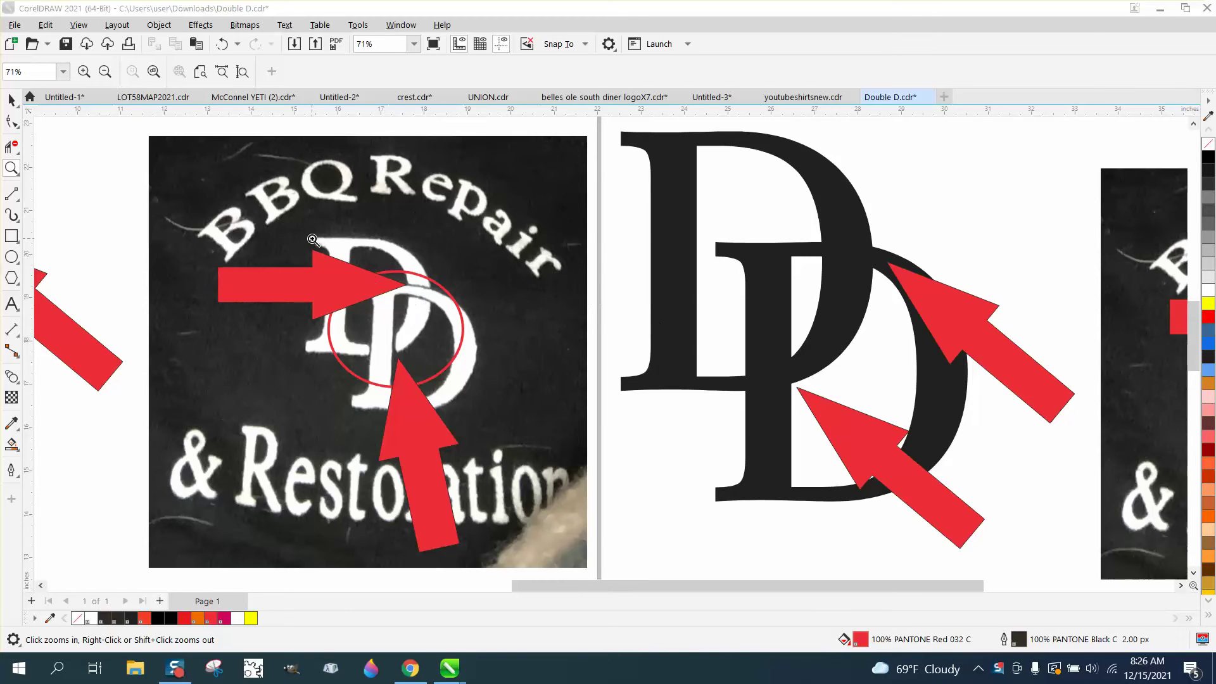
Zoom in on the monogram in the reference photo and on the finished white DD logo
drag(313, 239, 516, 420)
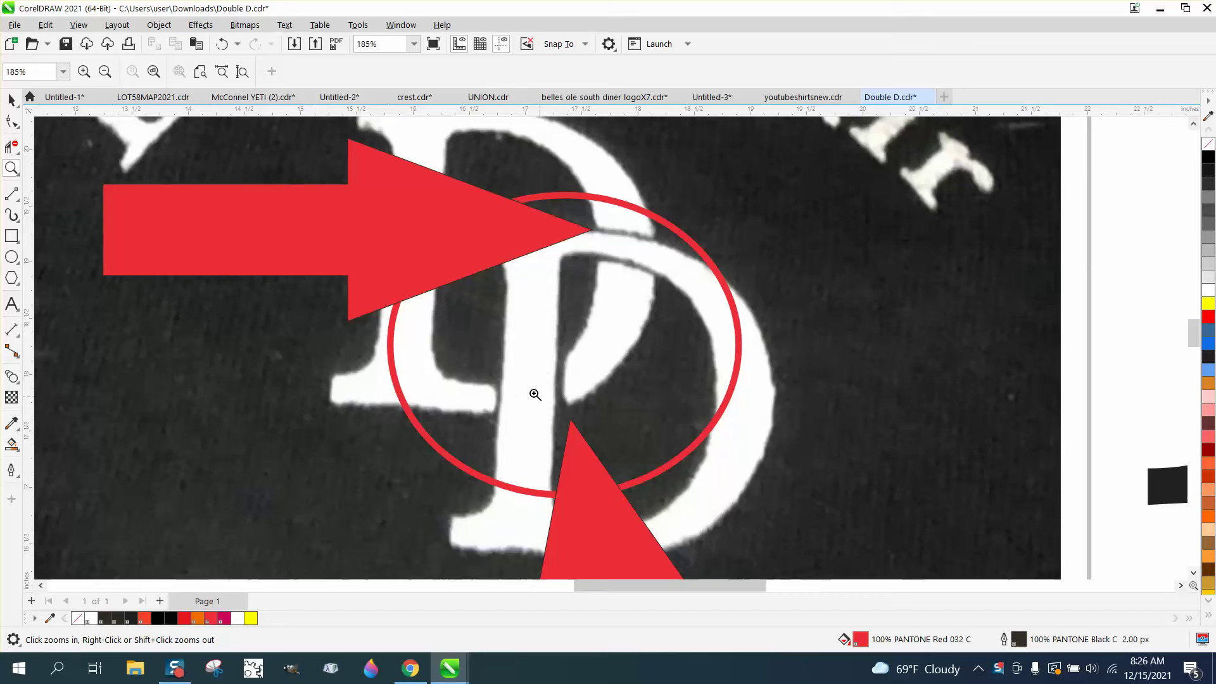
scroll(489, 371, down, 1)
scroll(549, 371, down, 8)
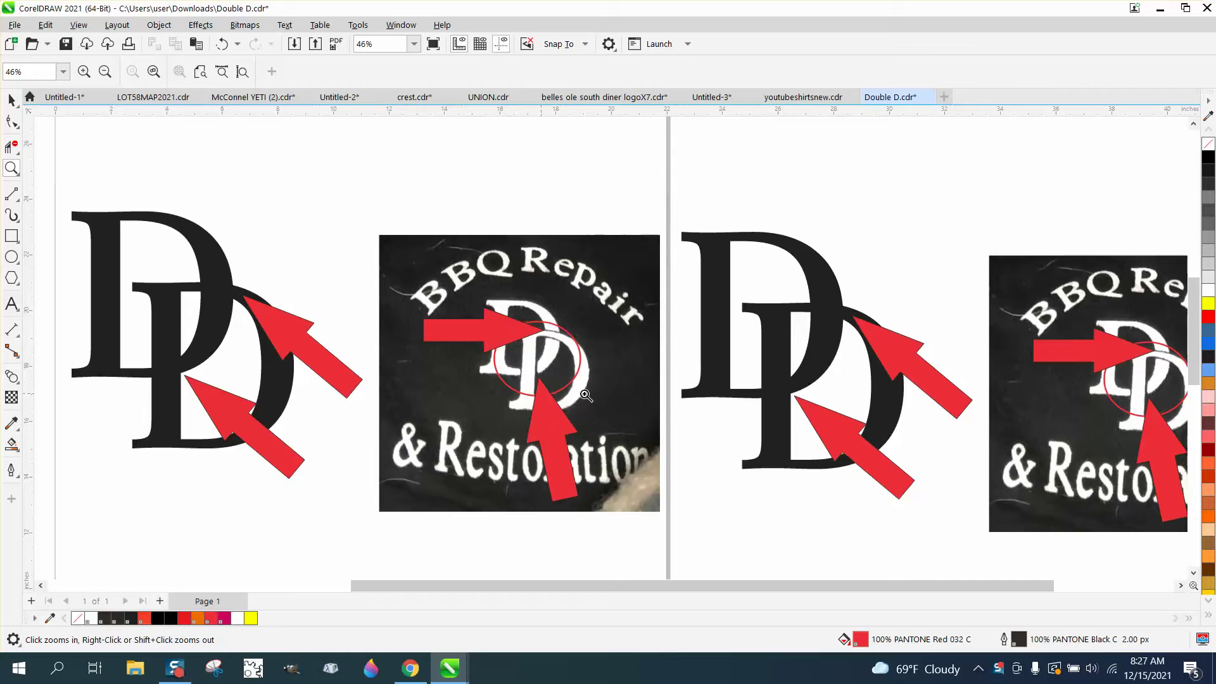
click(556, 402)
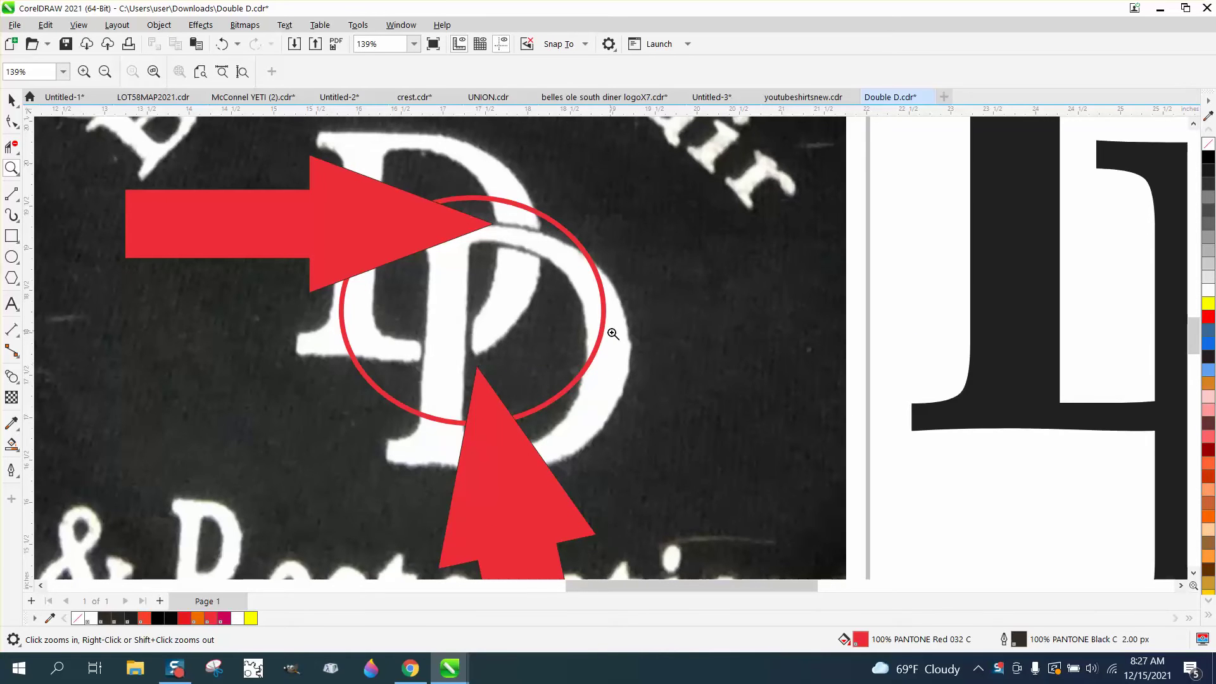
scroll(625, 354, down, 3)
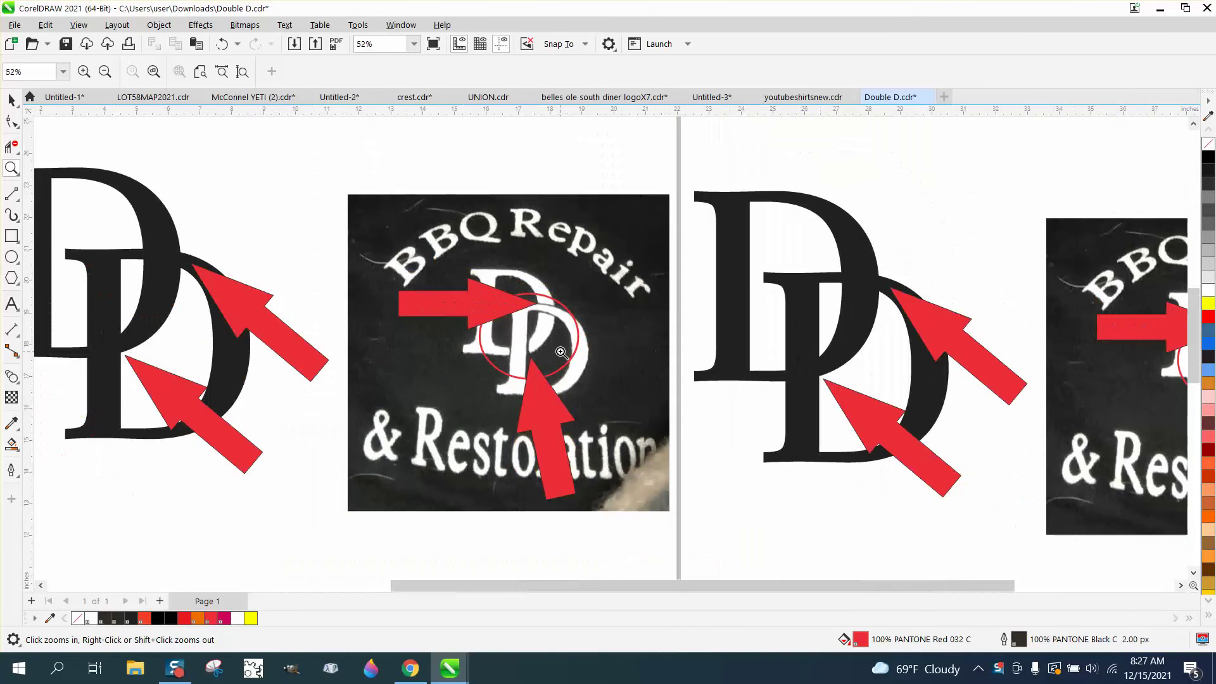
scroll(898, 298, down, 2)
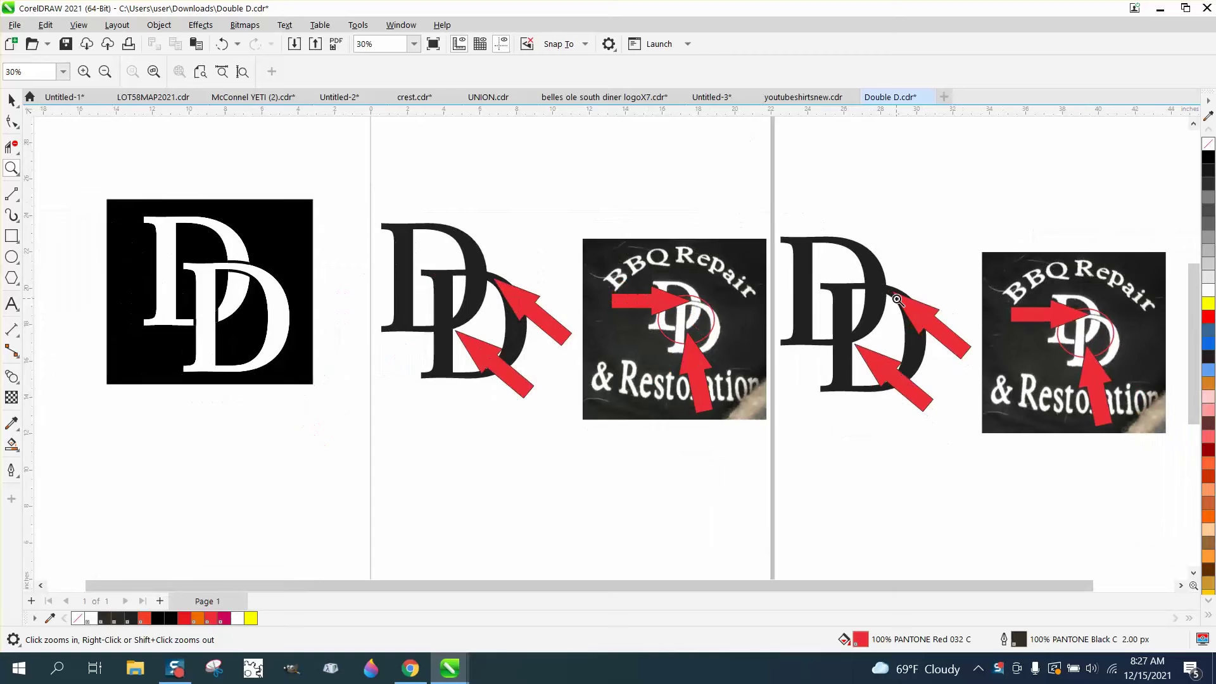
scroll(898, 298, down, 1)
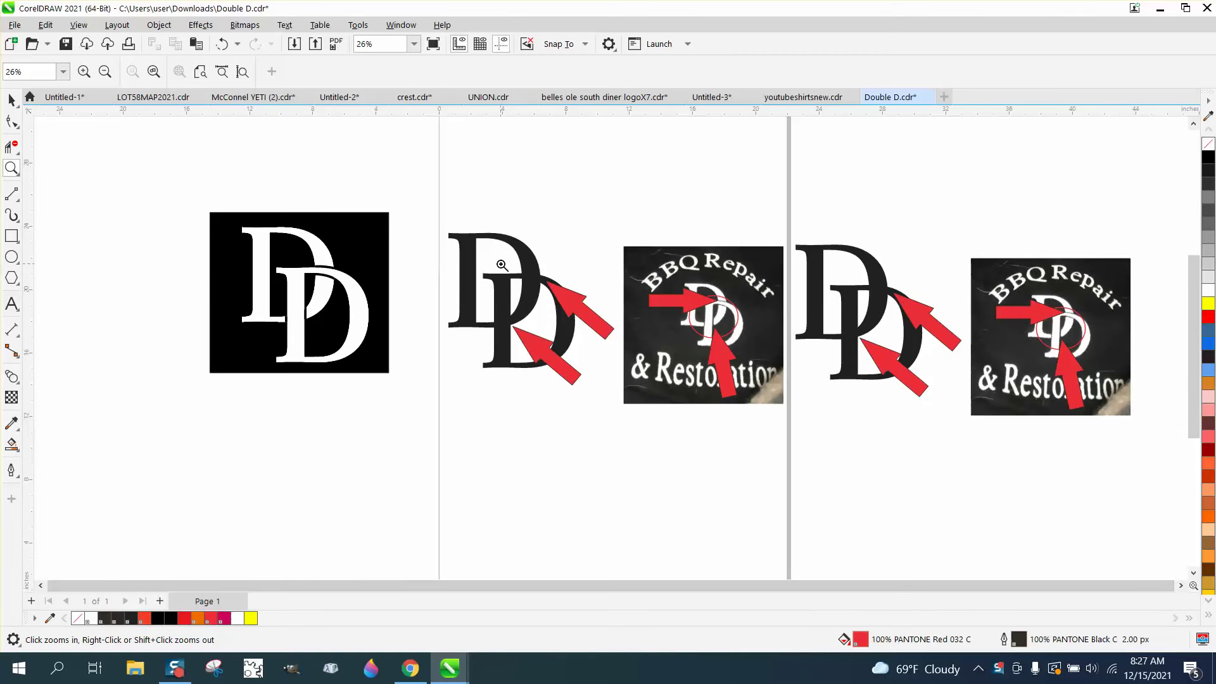
click(12, 100)
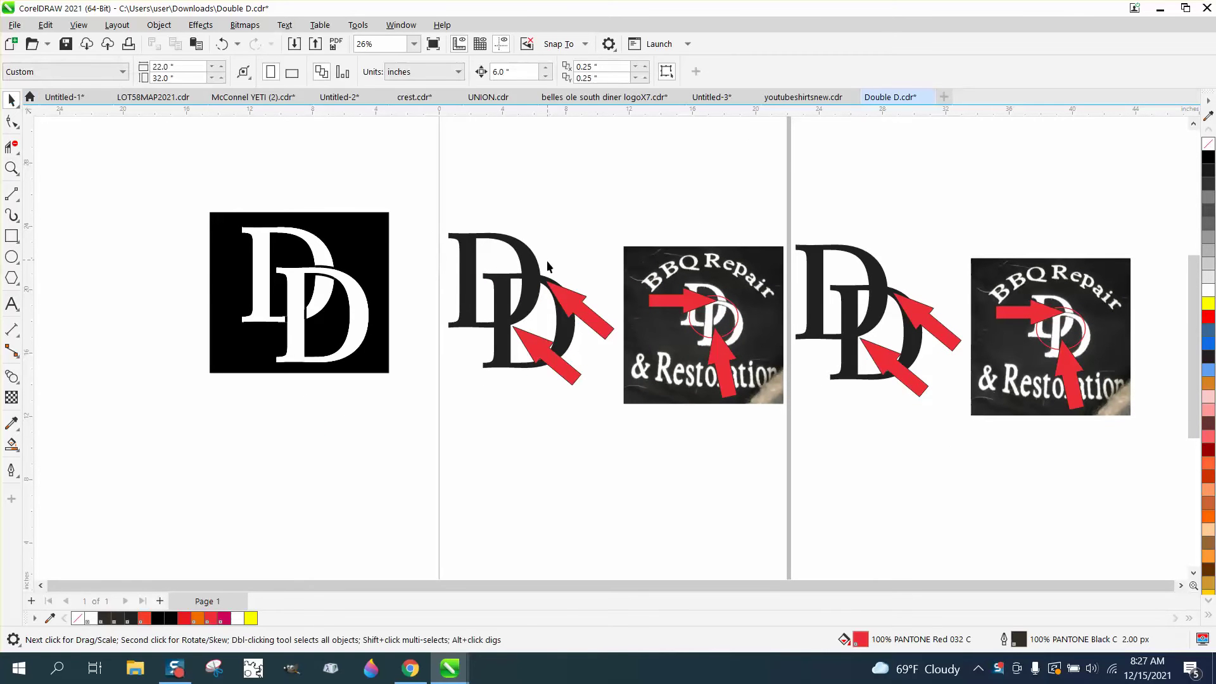
click(14, 167)
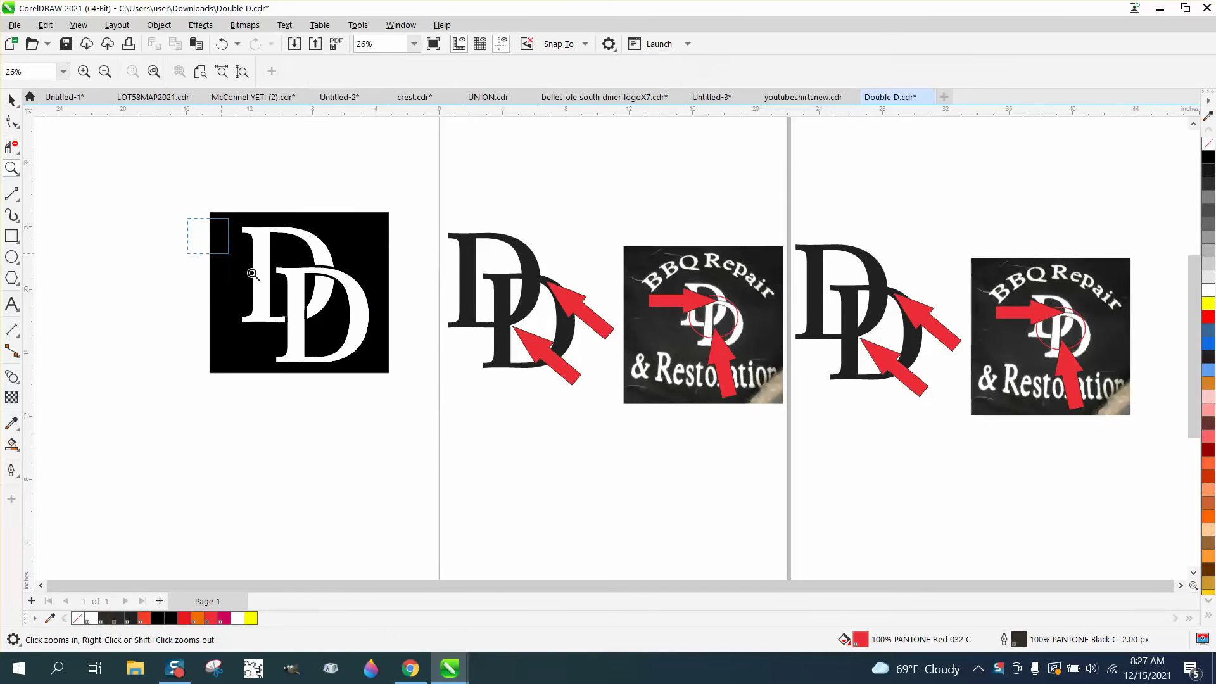
click(248, 311)
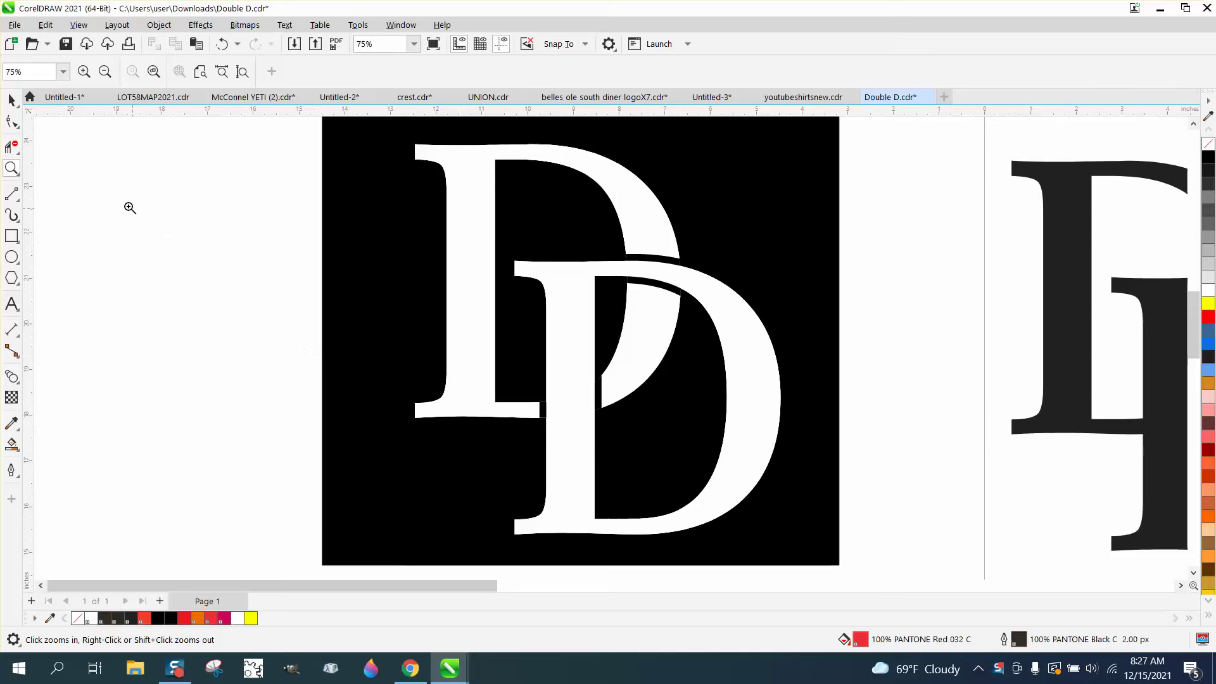
click(11, 100)
scroll(105, 193, down, 2)
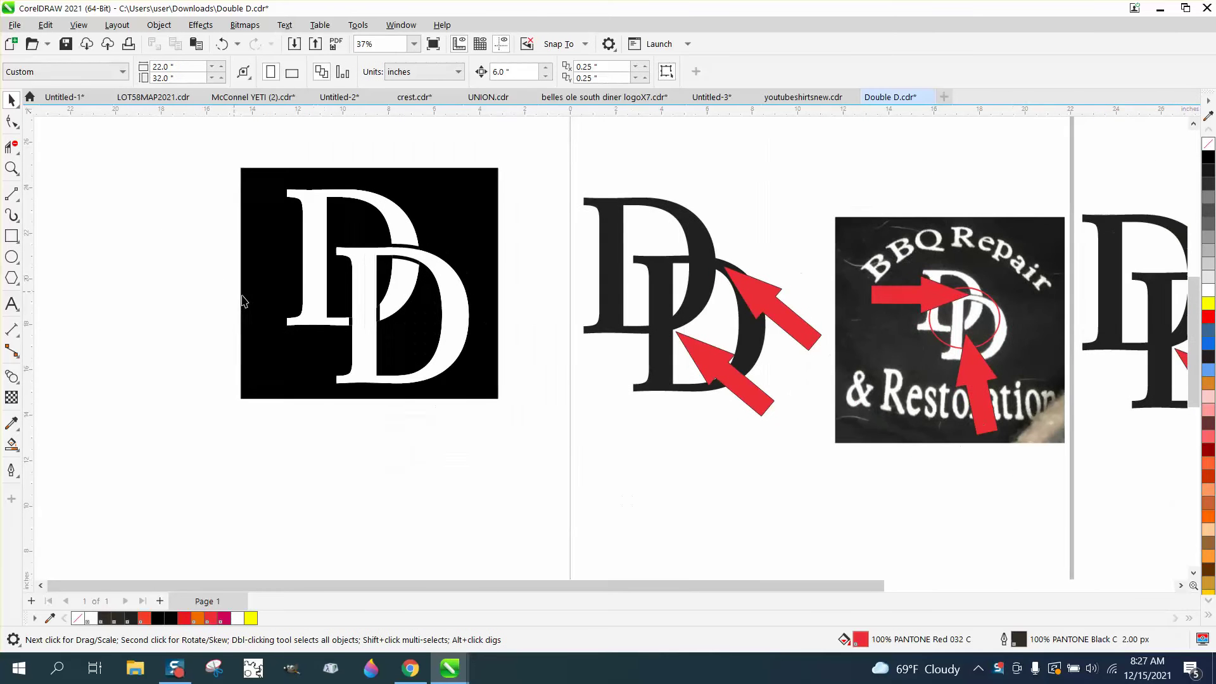
Delete the upper and lower red arrows
click(770, 315)
key(Delete)
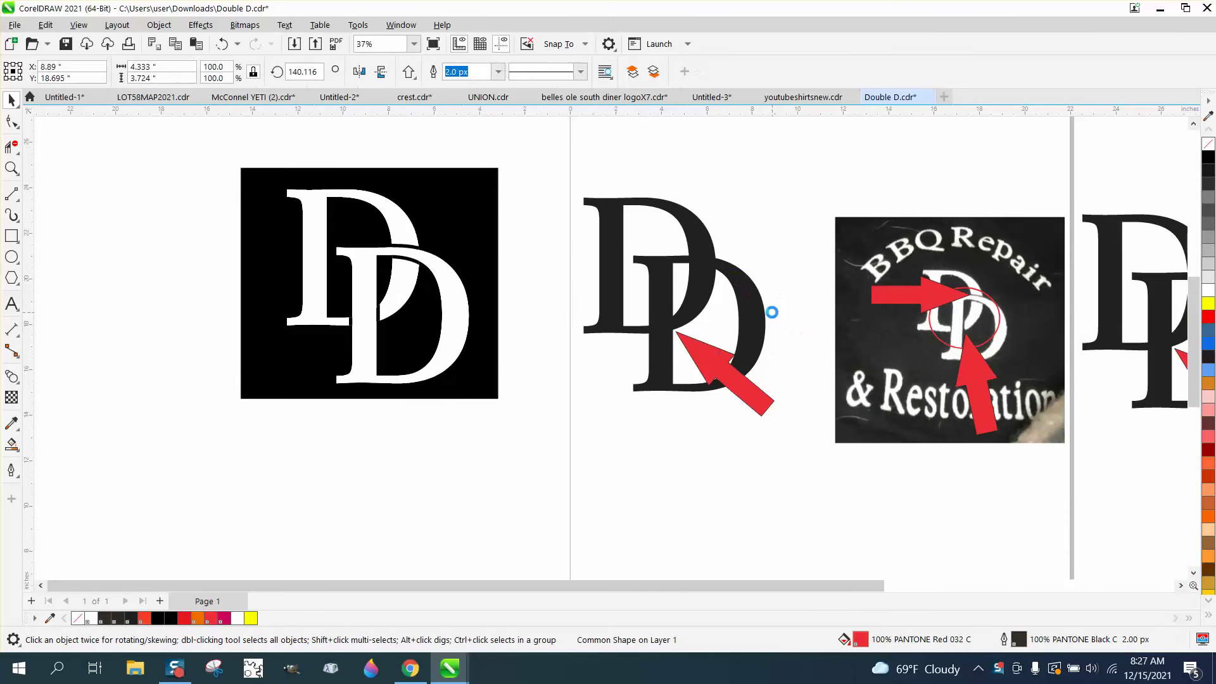
click(752, 392)
key(Delete)
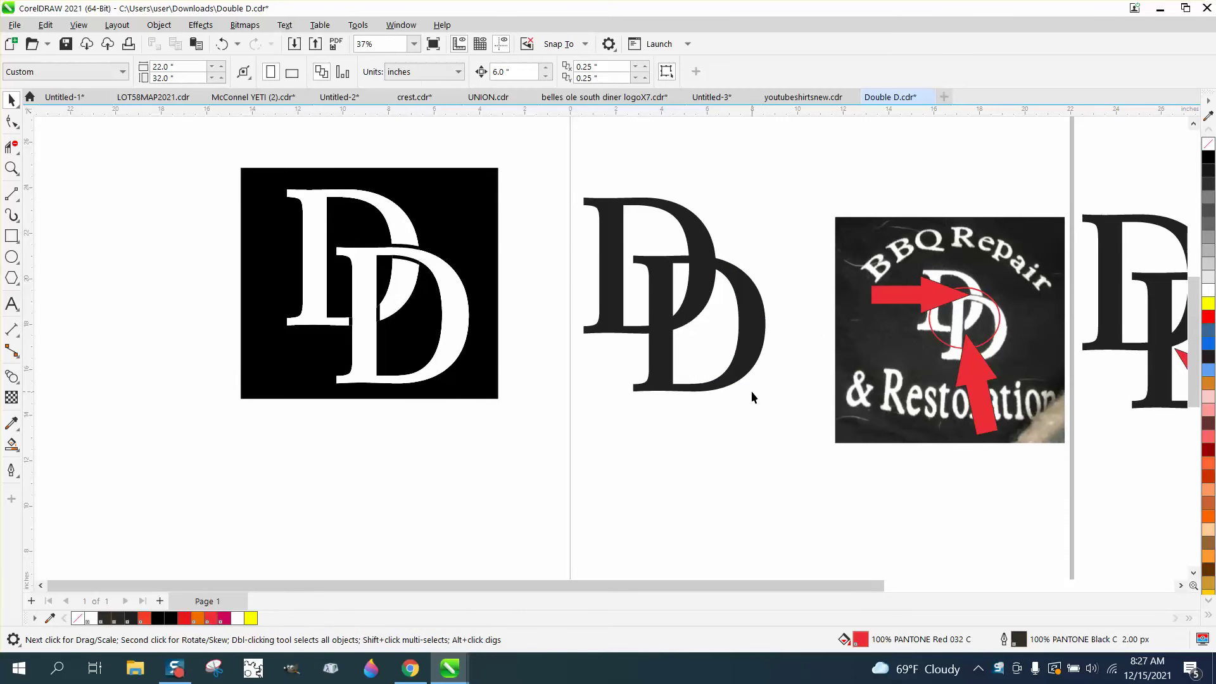
Move the right-hand D 6 inches down and give both Ds no fill and a black outline
click(749, 349)
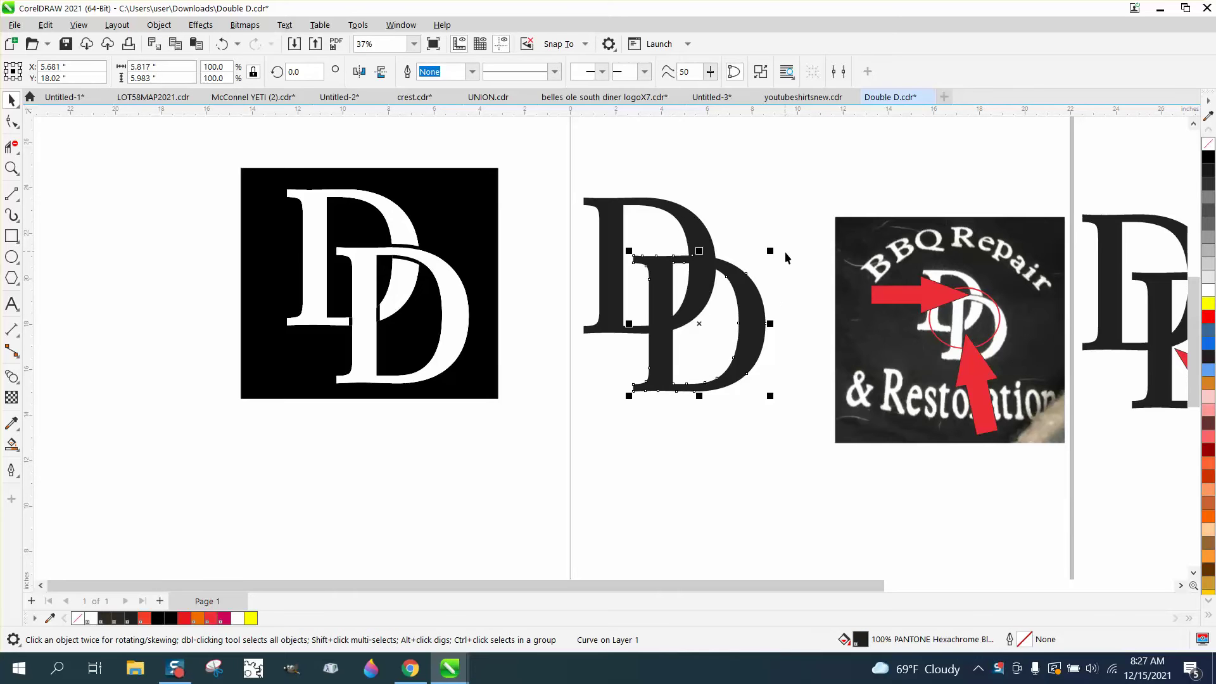
key(Down)
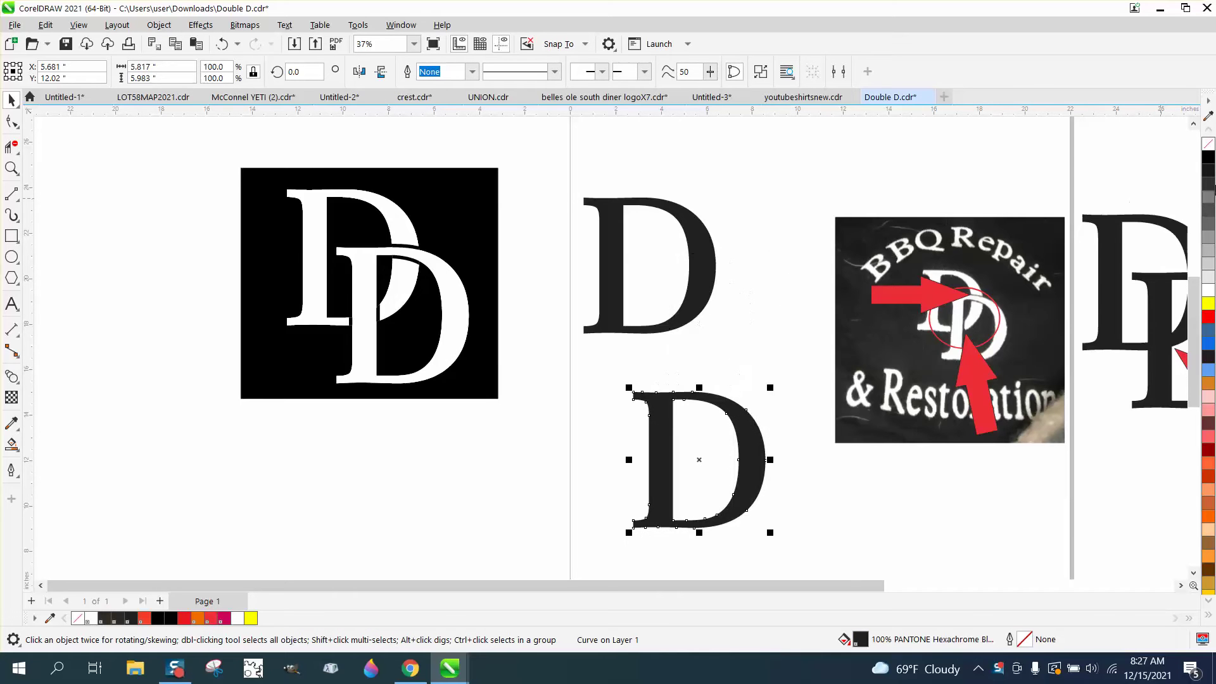
drag(548, 155, 819, 551)
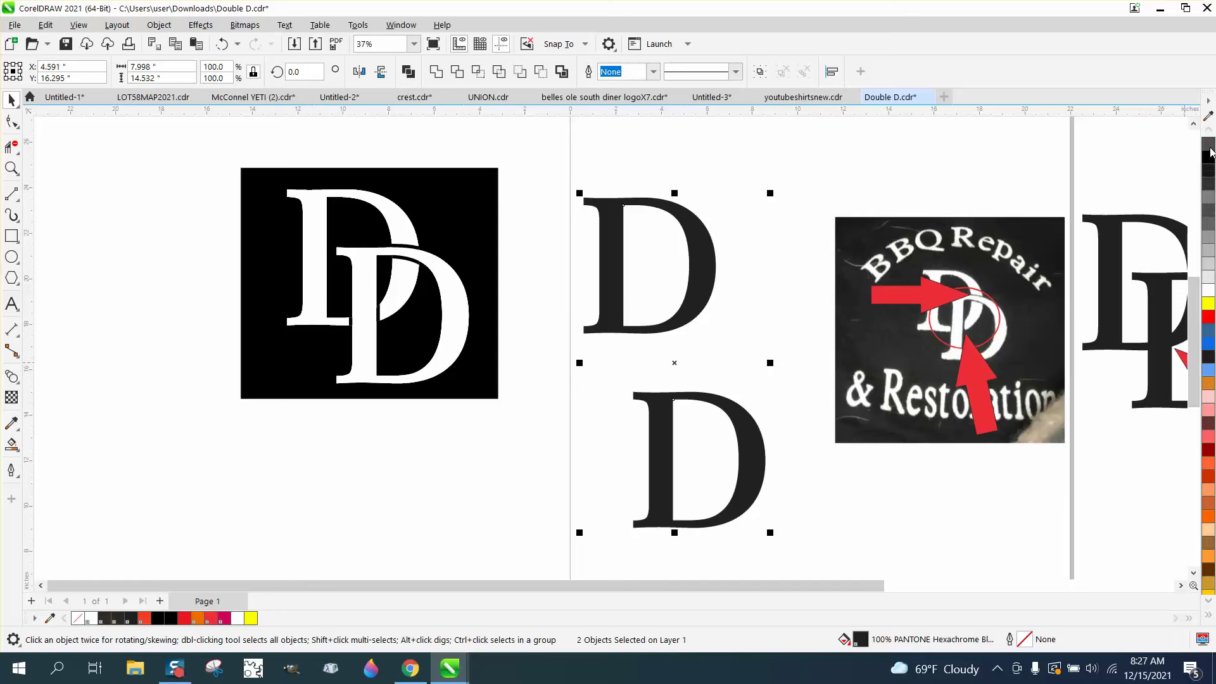
click(1208, 144)
right_click(1209, 158)
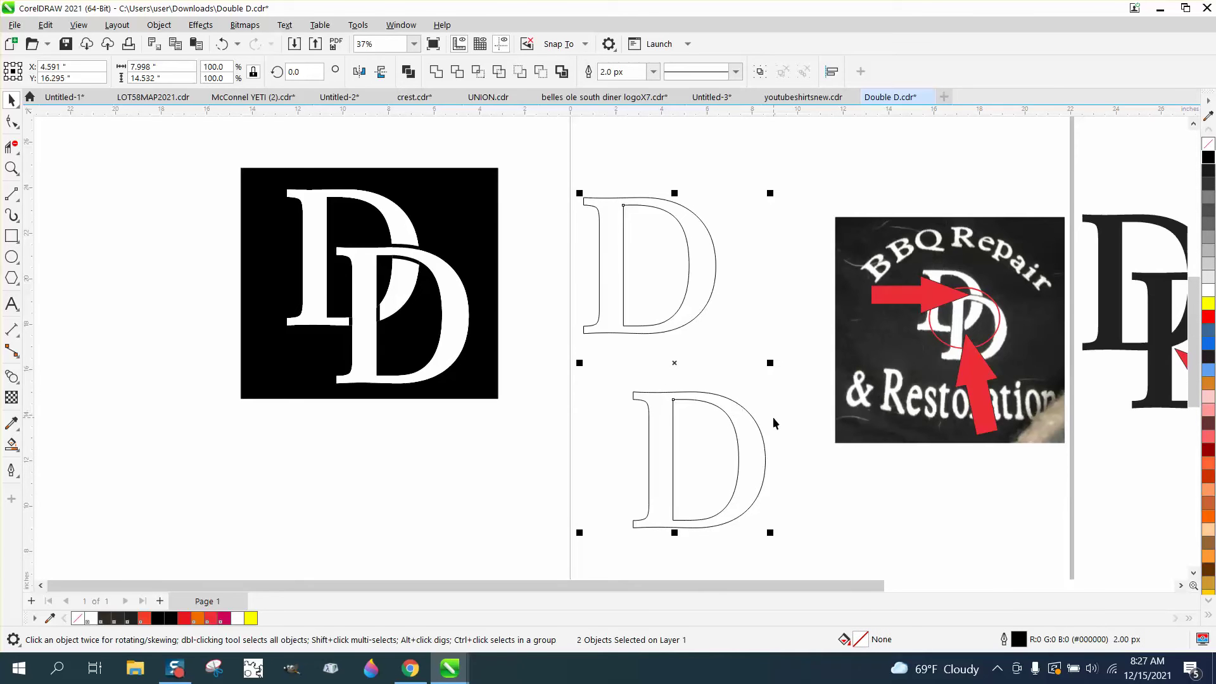
click(758, 423)
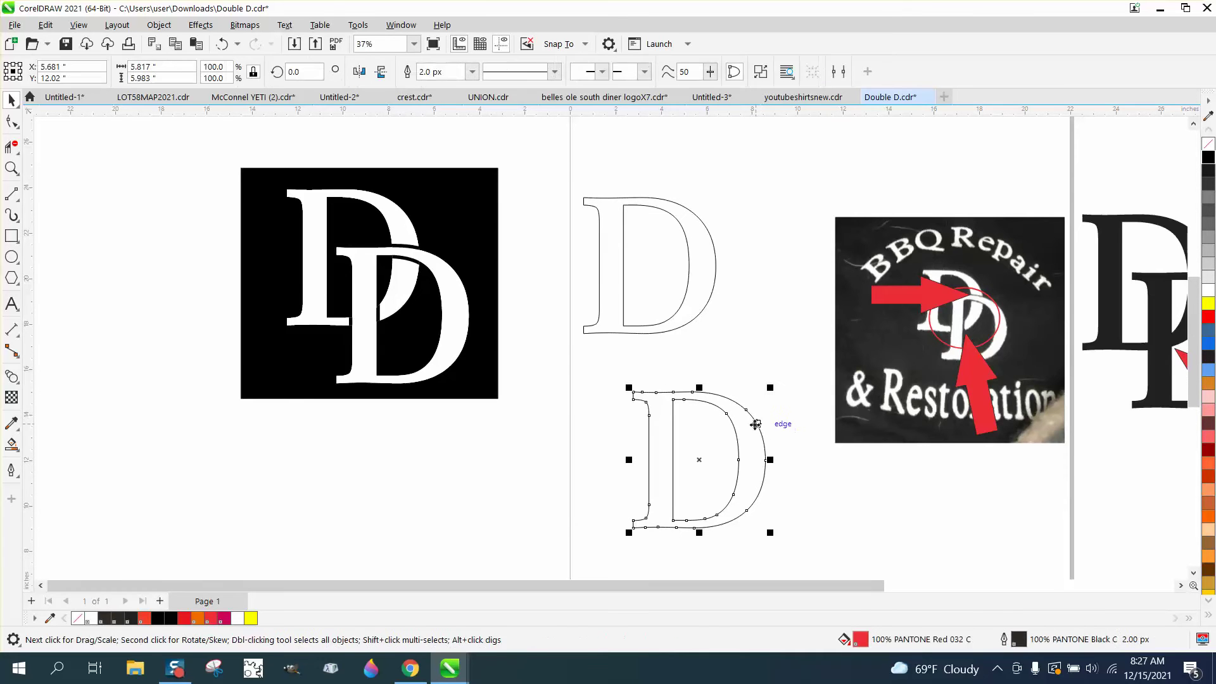
Add a 1-step, 0.15-inch outside contour to the lower D
click(215, 25)
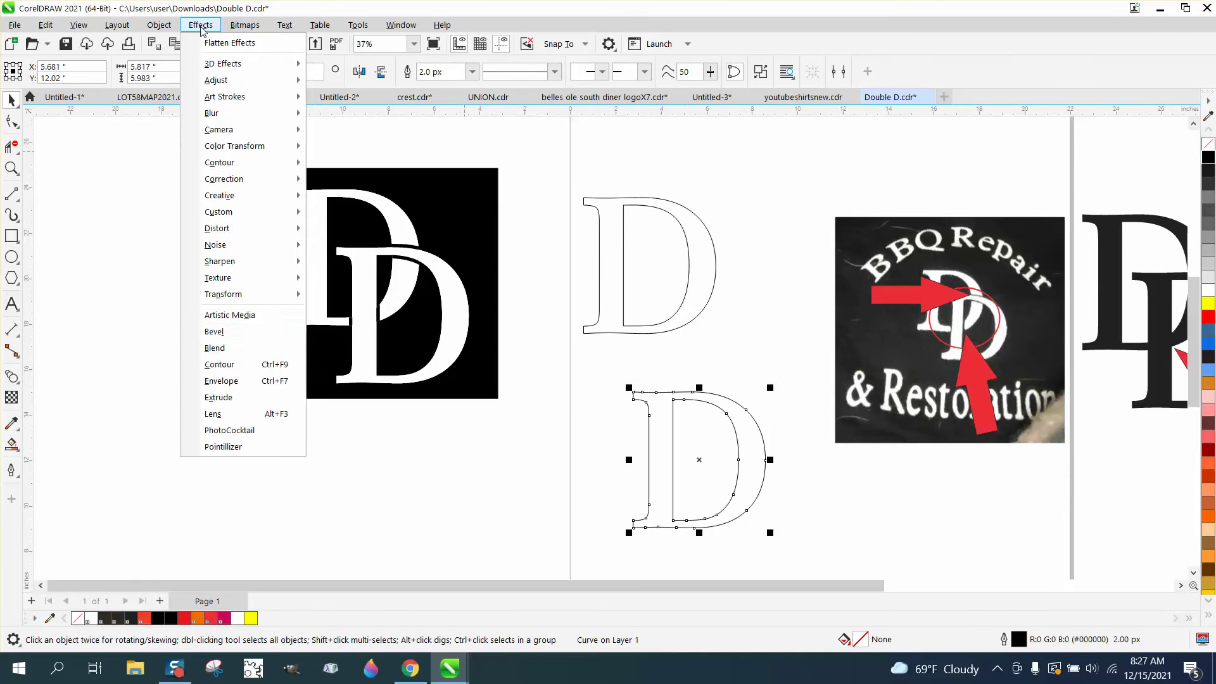
click(219, 365)
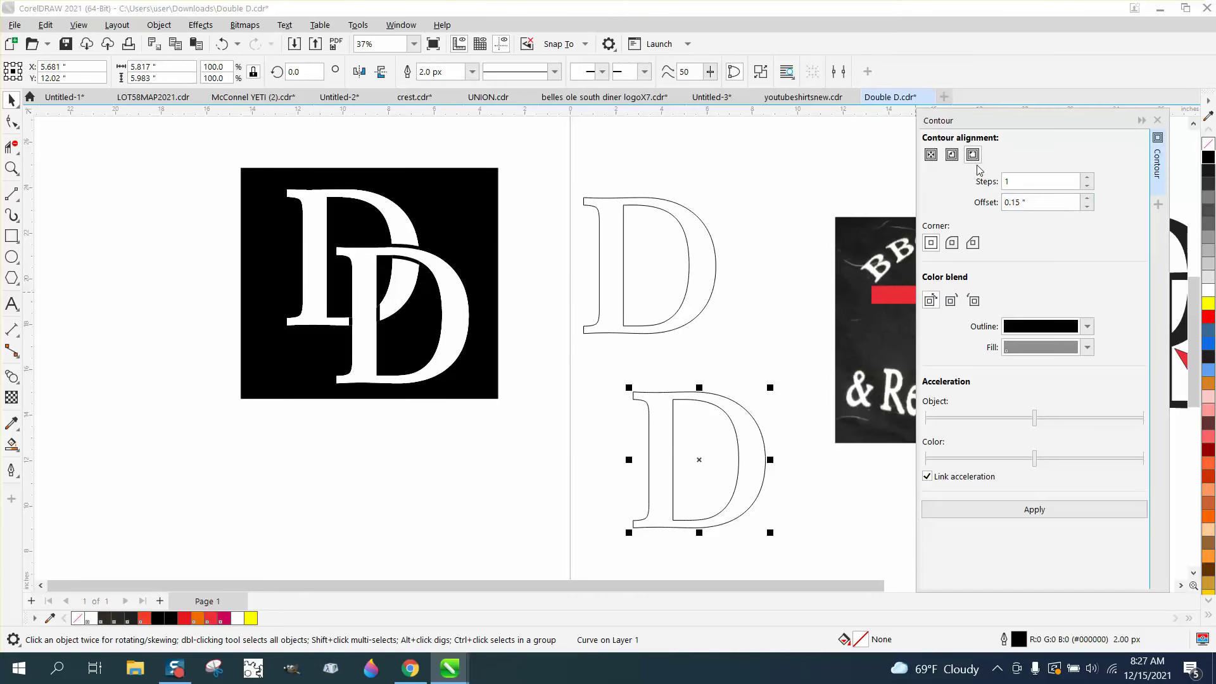
click(1035, 512)
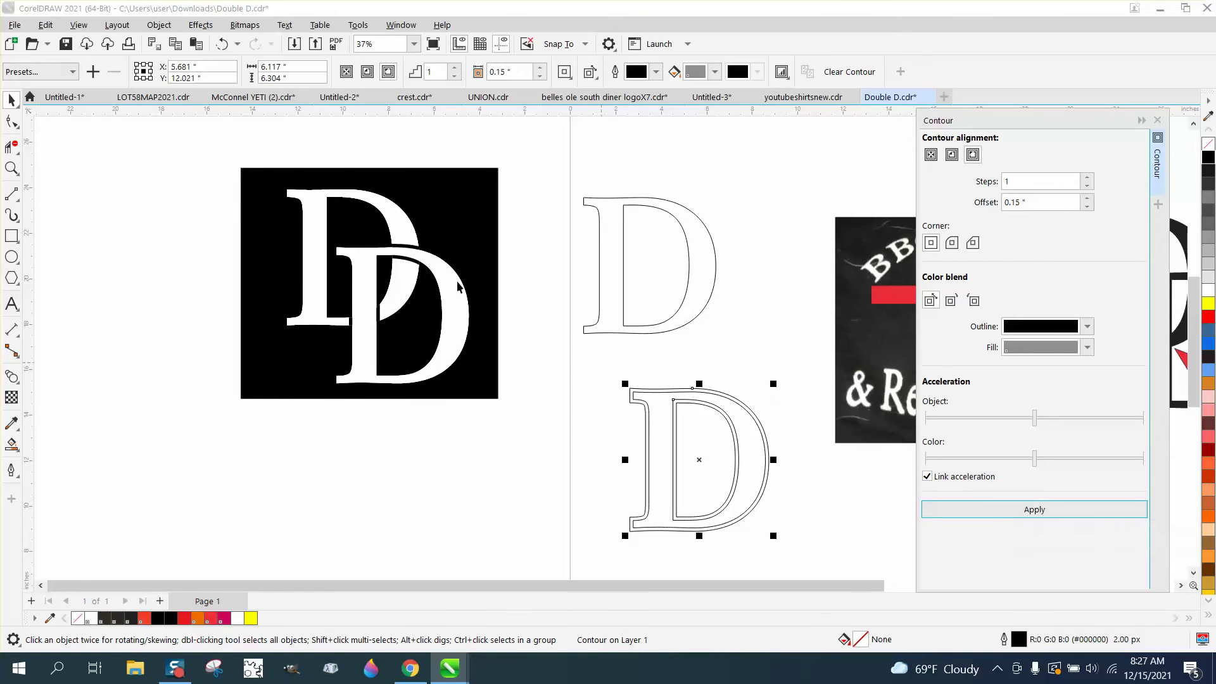
Break the contour apart and drag the lower D with its contour onto the upper D
click(159, 24)
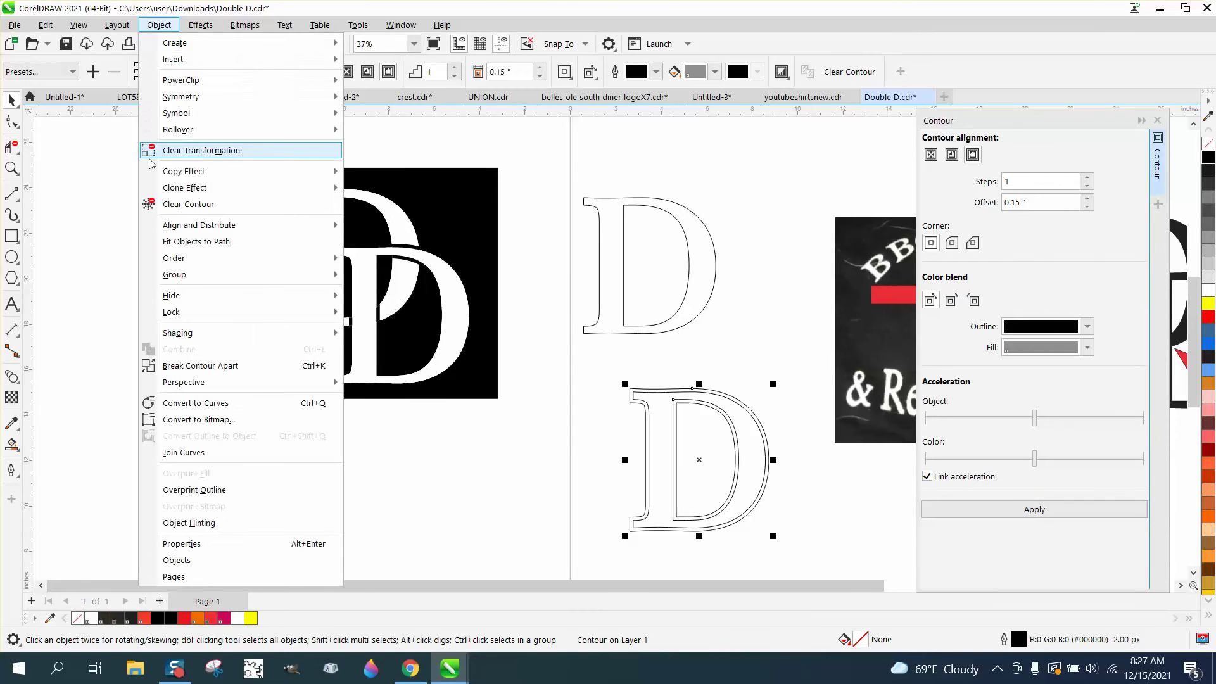
click(190, 366)
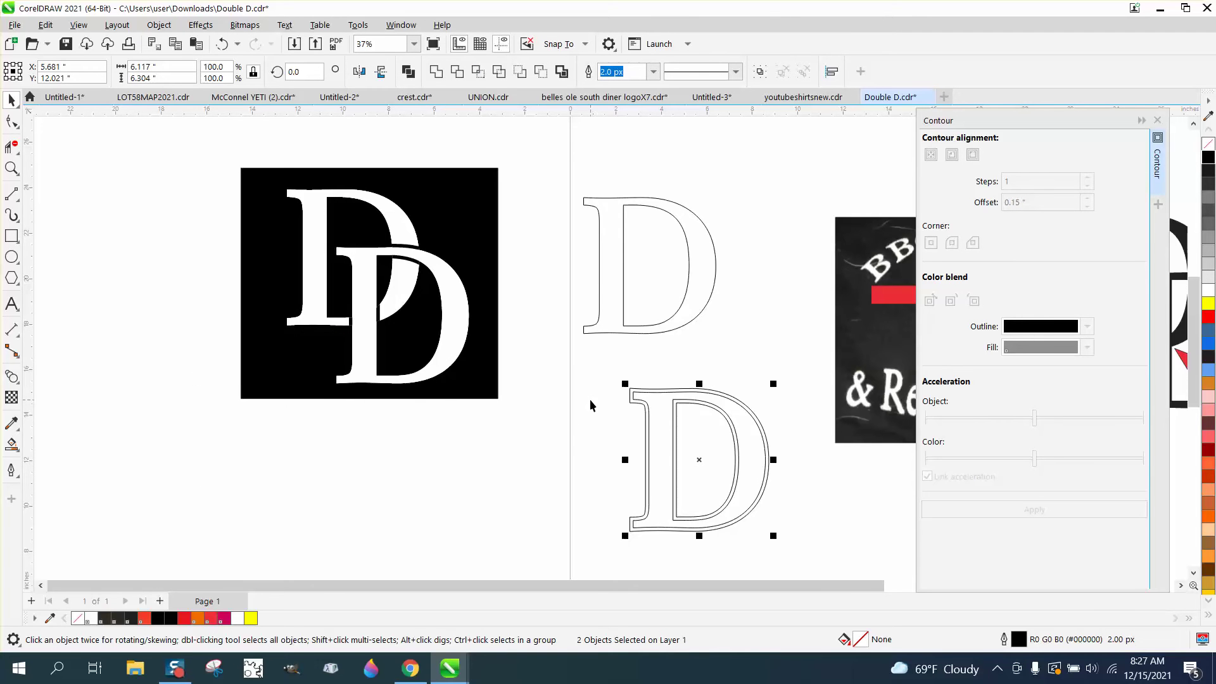
drag(597, 374, 811, 534)
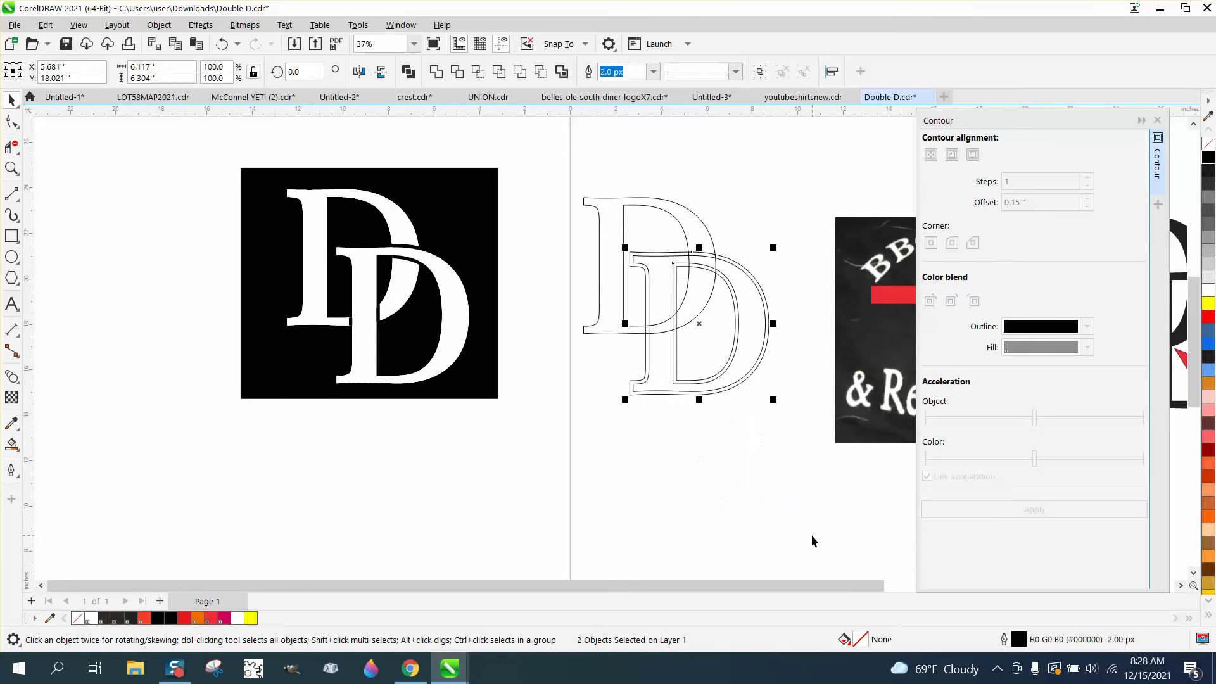
Move the black DD reference logo up above the page, clear of the outlined draft
click(11, 168)
drag(199, 152, 534, 437)
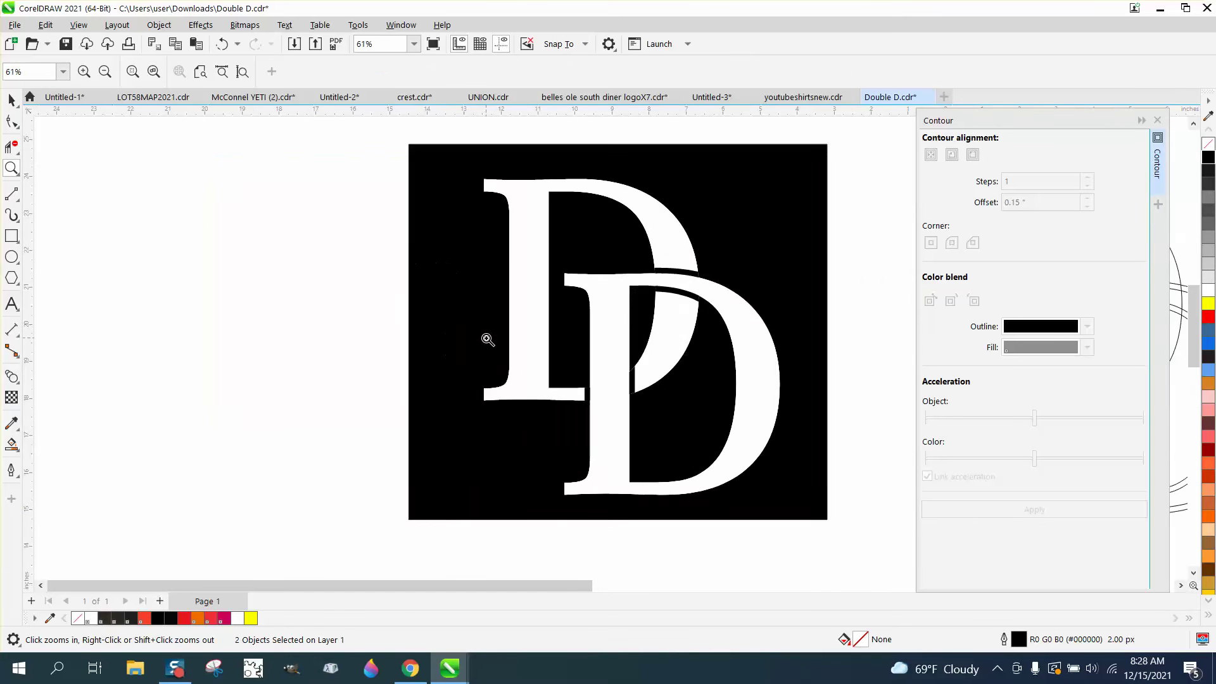
right_click(486, 340)
right_click(506, 331)
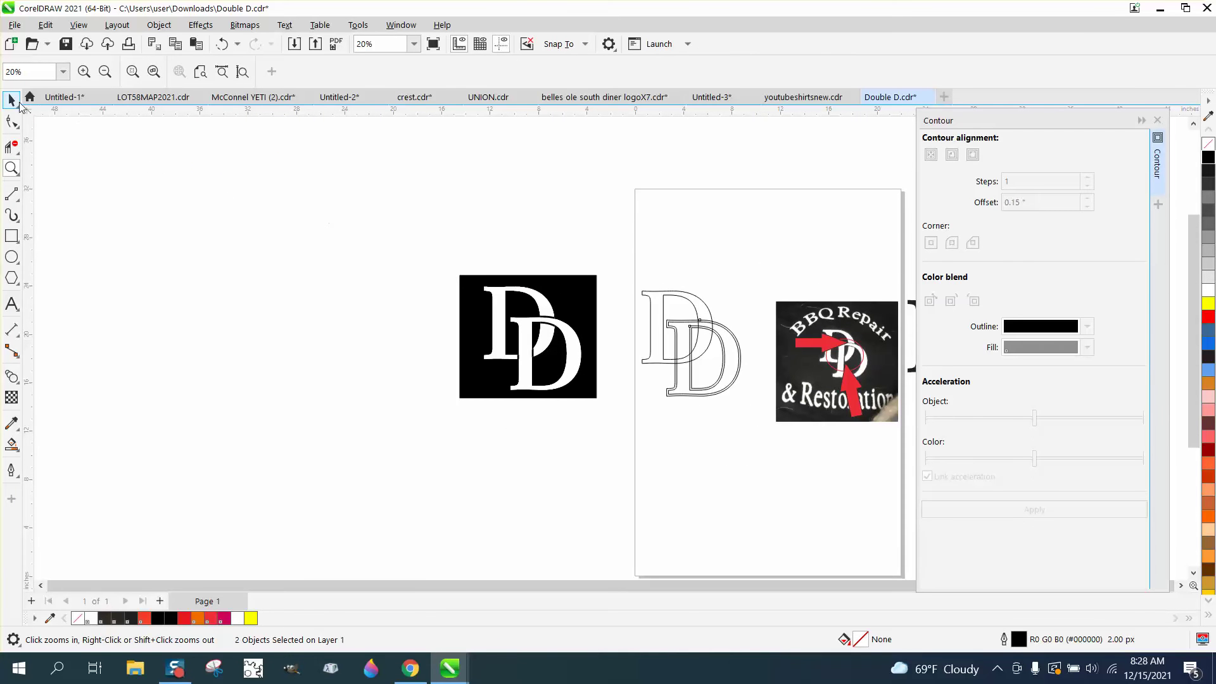
click(11, 100)
drag(512, 305, 631, 432)
drag(543, 352, 533, 196)
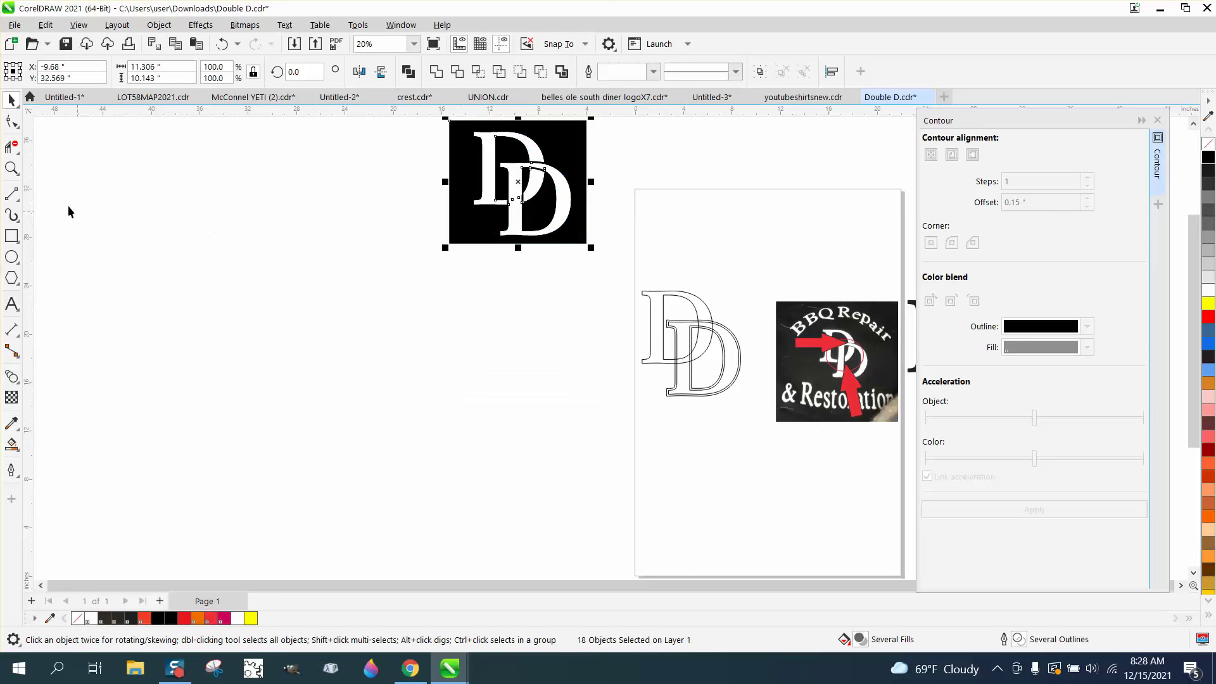
Zoom in on the outlined DD letters
click(11, 169)
drag(632, 305, 799, 438)
click(11, 99)
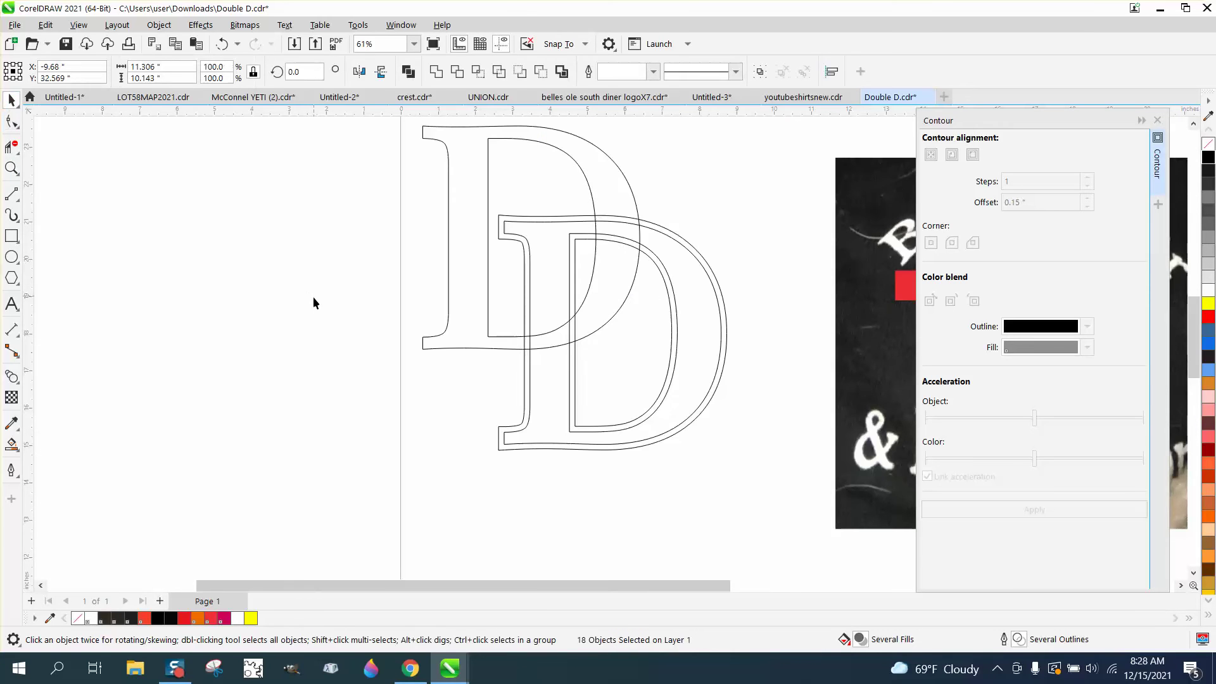
scroll(315, 298, down, 1)
scroll(362, 295, down, 1)
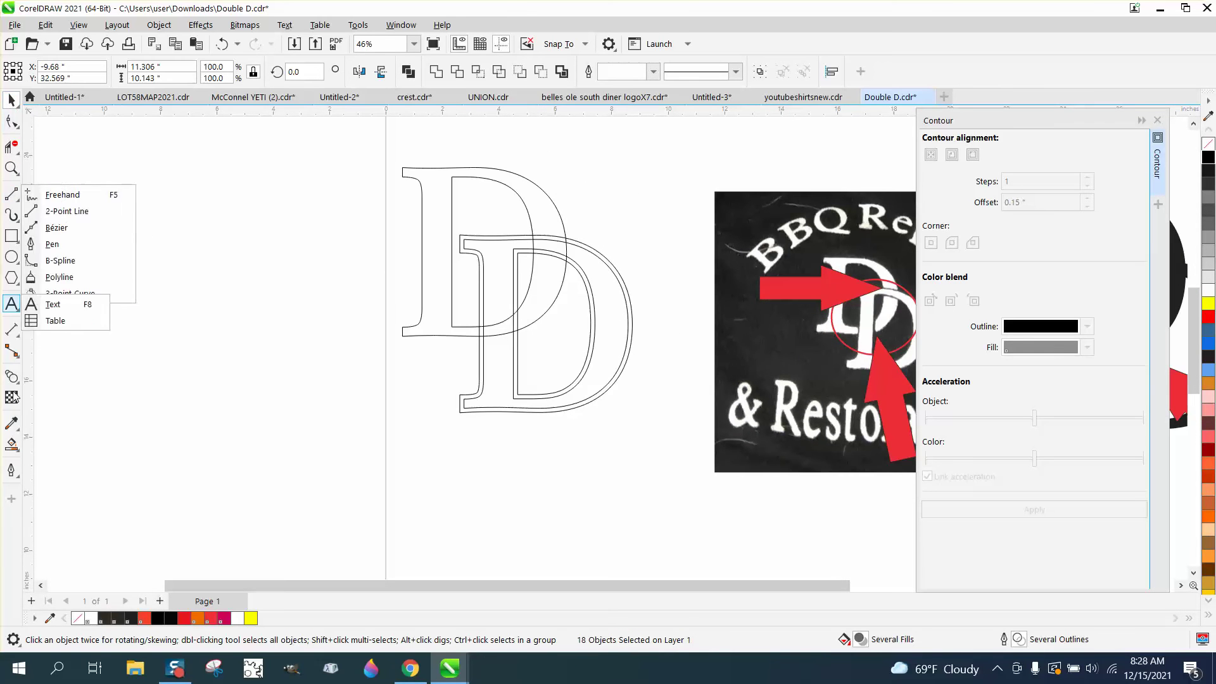
Smart Fill each enclosed region of the outline Ds black, including the small overlap, nudging each fill left
mouse_move(12, 445)
click(44, 461)
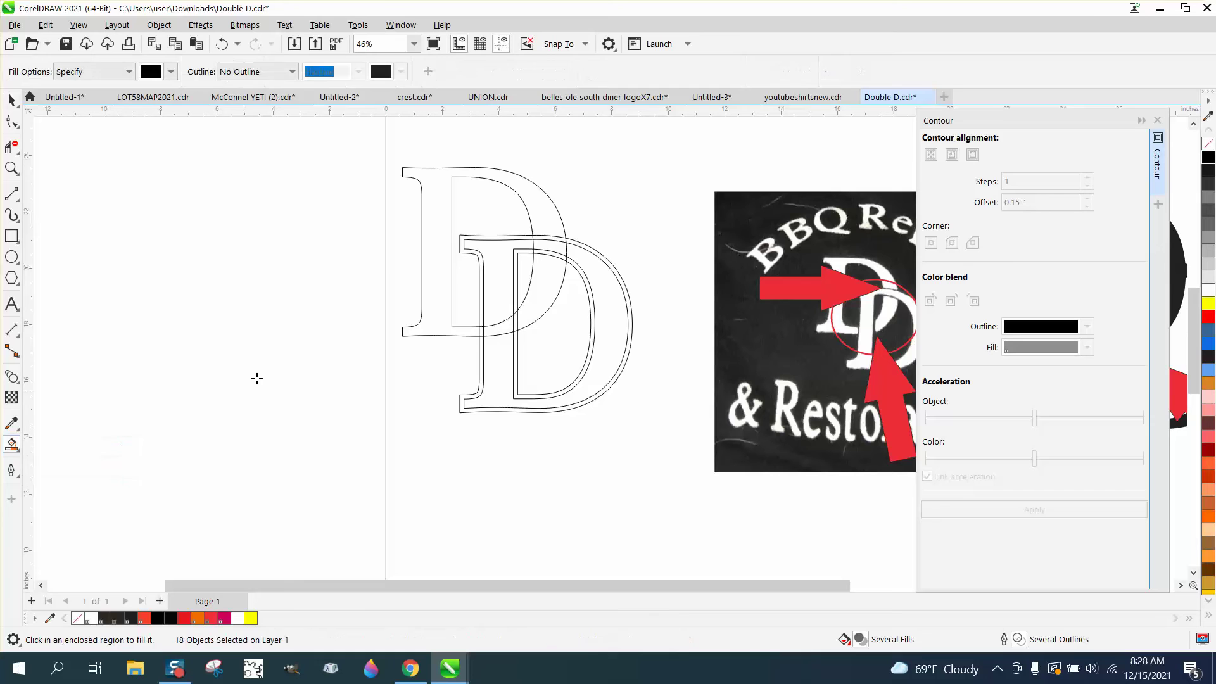
click(443, 237)
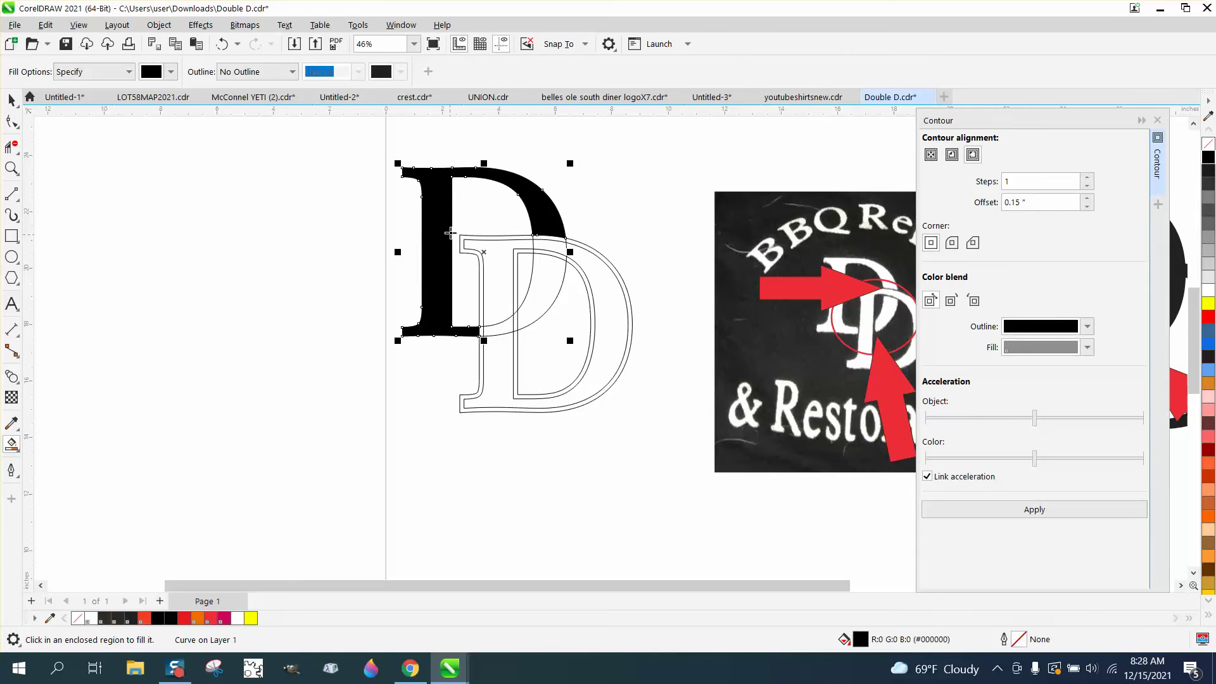
key(Left)
click(507, 254)
key(Left)
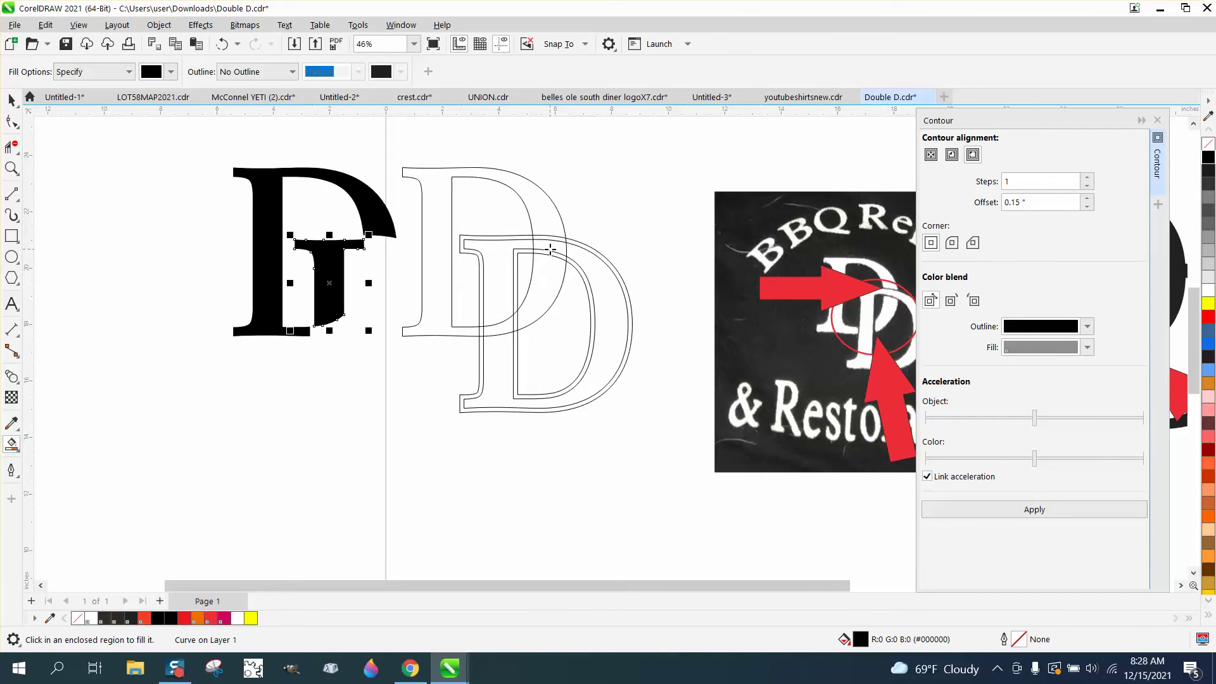
click(550, 249)
key(Left)
click(546, 269)
key(Left)
click(603, 286)
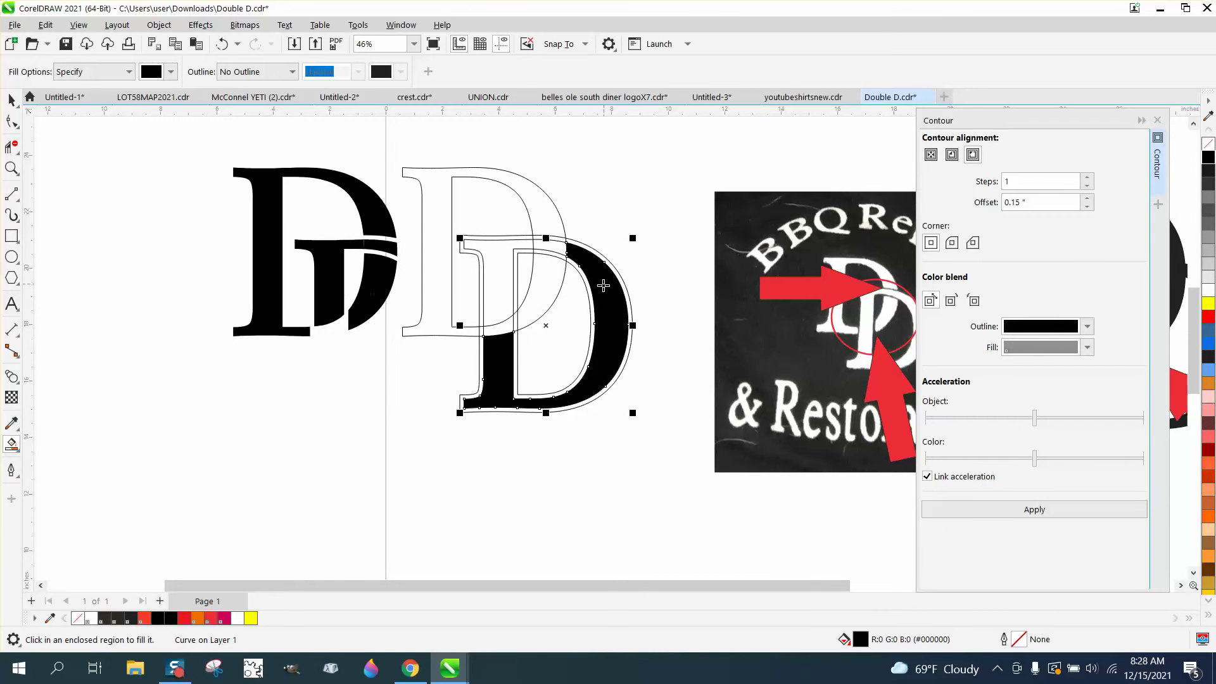
key(Left)
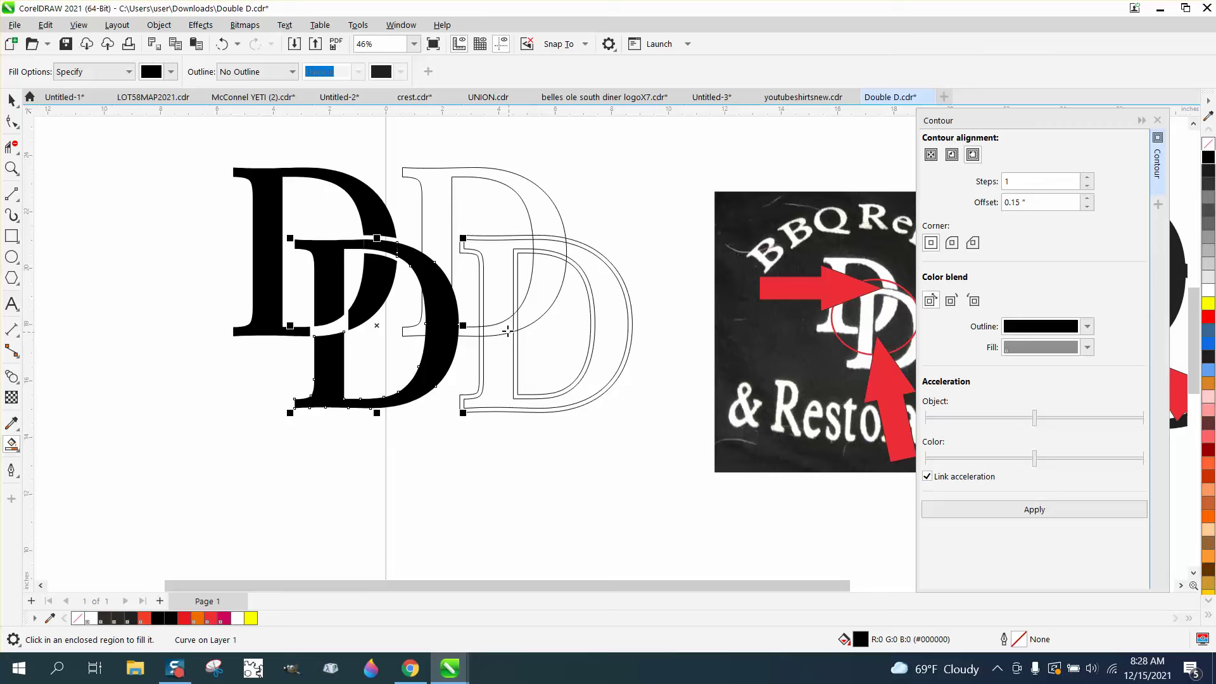
click(504, 330)
key(Left)
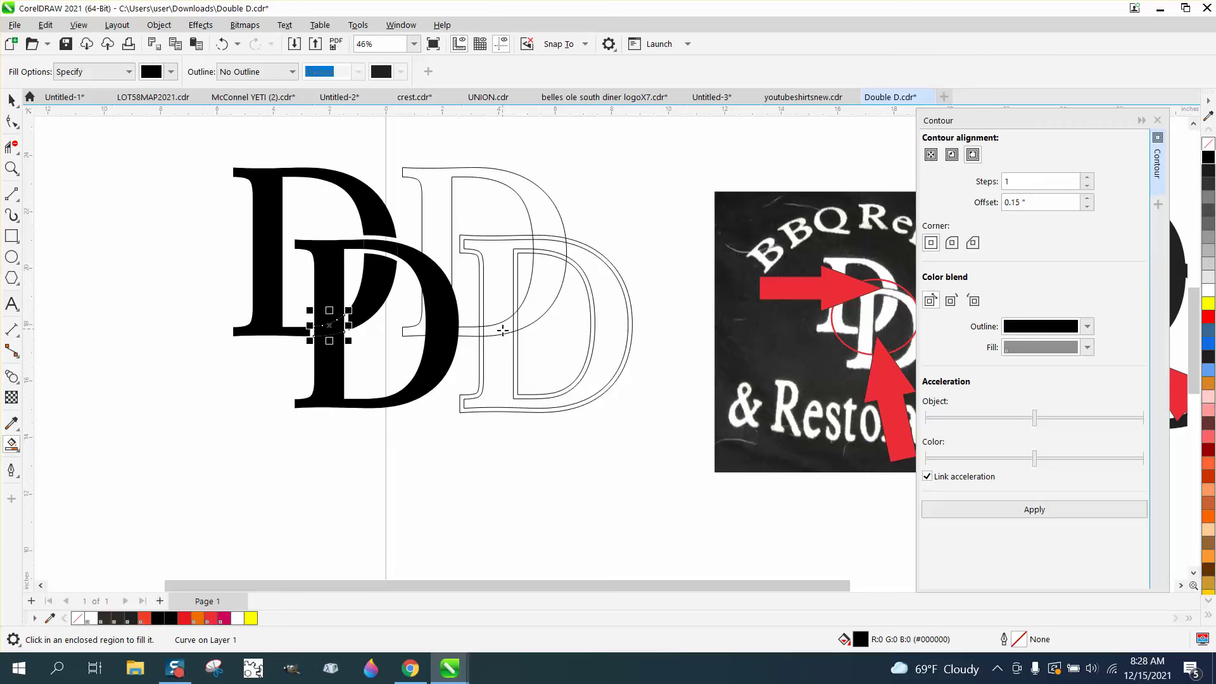
Select all the black D pieces and shift the solid black DD 6 inches left
click(9, 104)
drag(198, 144, 493, 417)
click(11, 168)
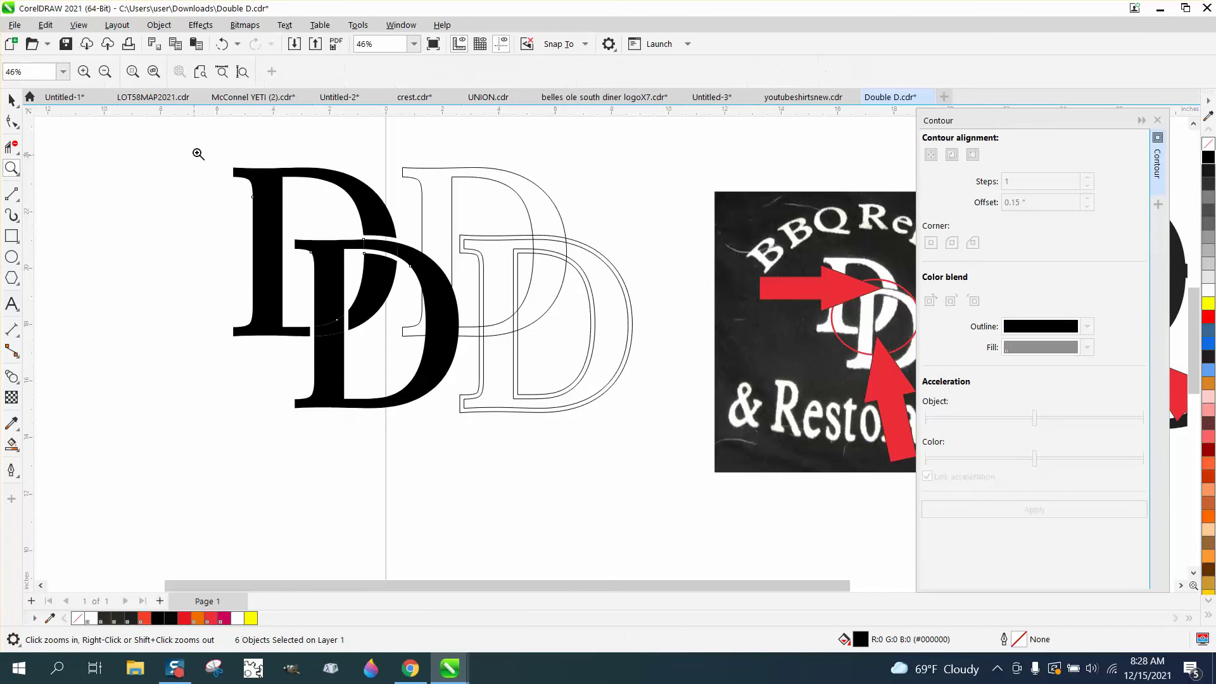
drag(196, 152, 524, 432)
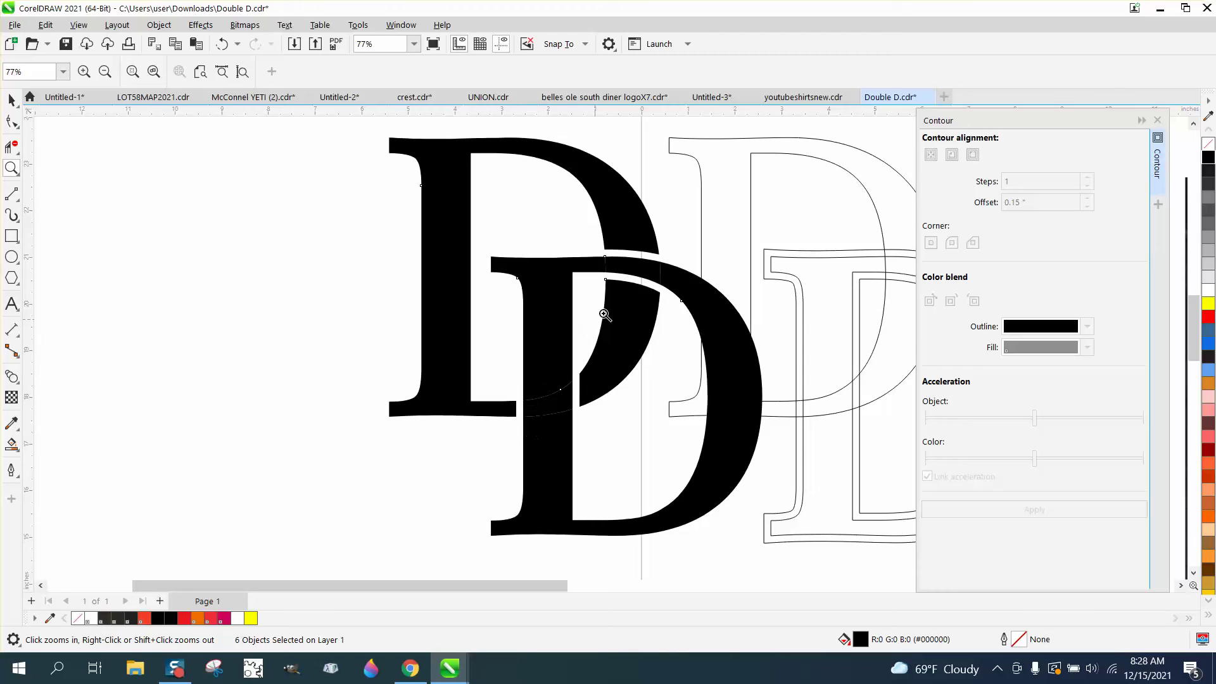
click(12, 99)
scroll(285, 203, down, 1)
drag(362, 190, 686, 489)
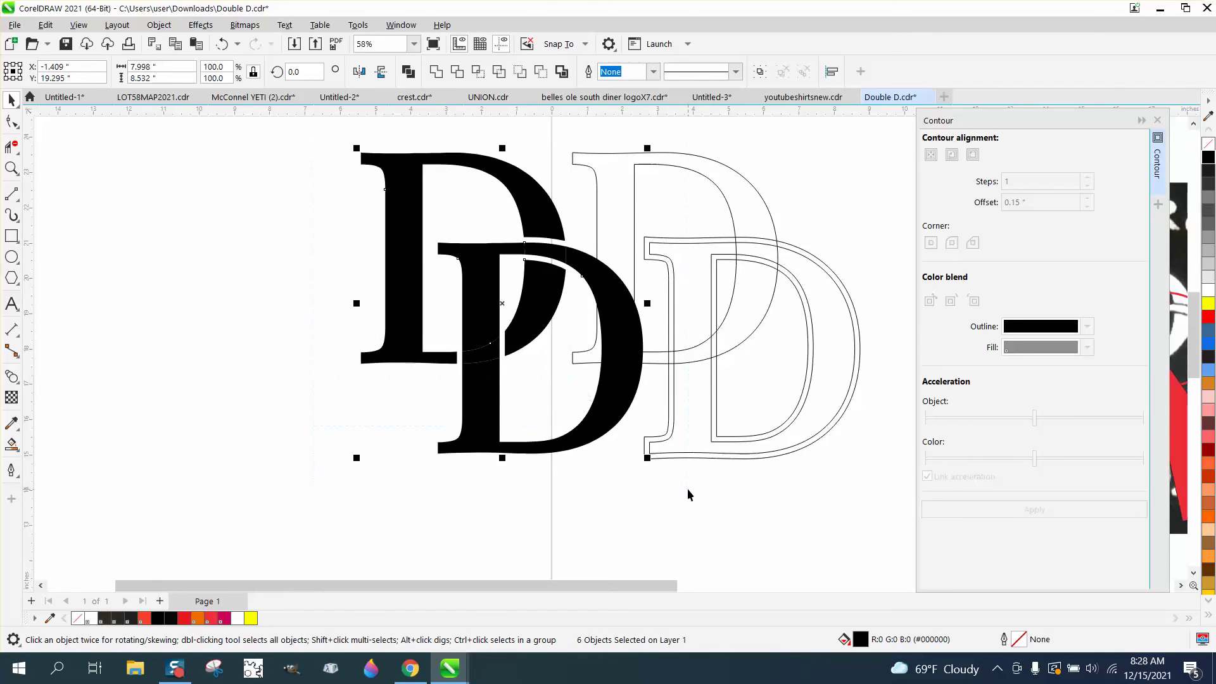
key(ctrl+z)
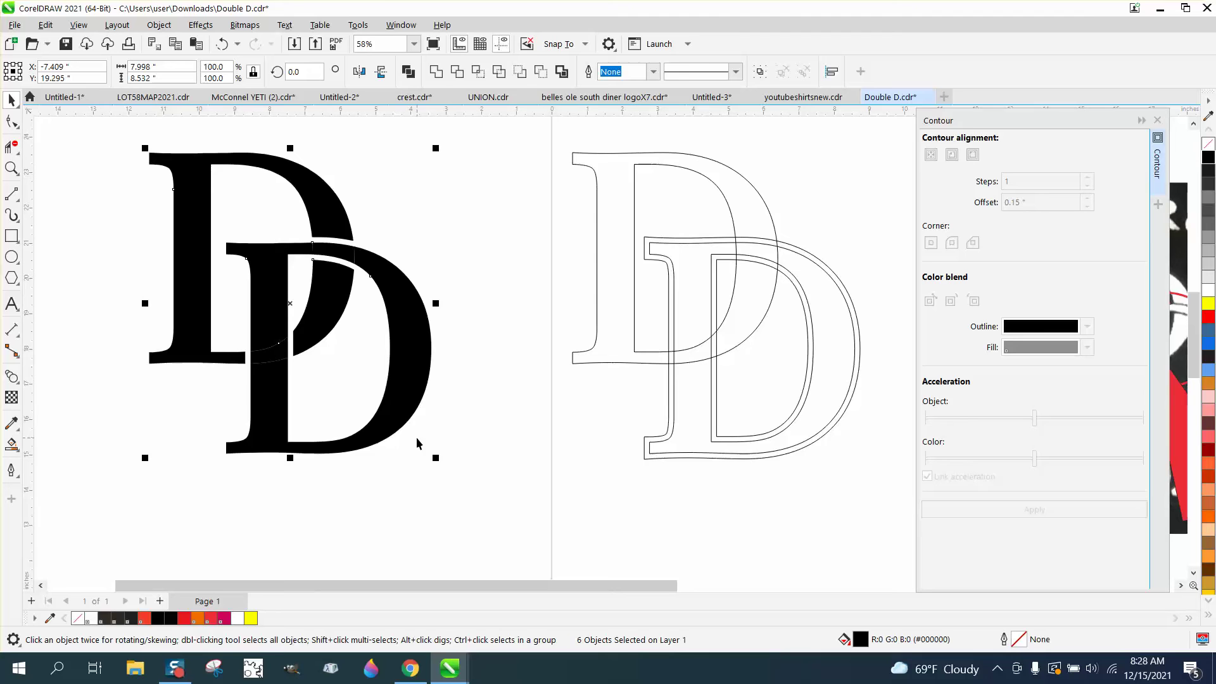
click(11, 236)
drag(111, 131, 490, 490)
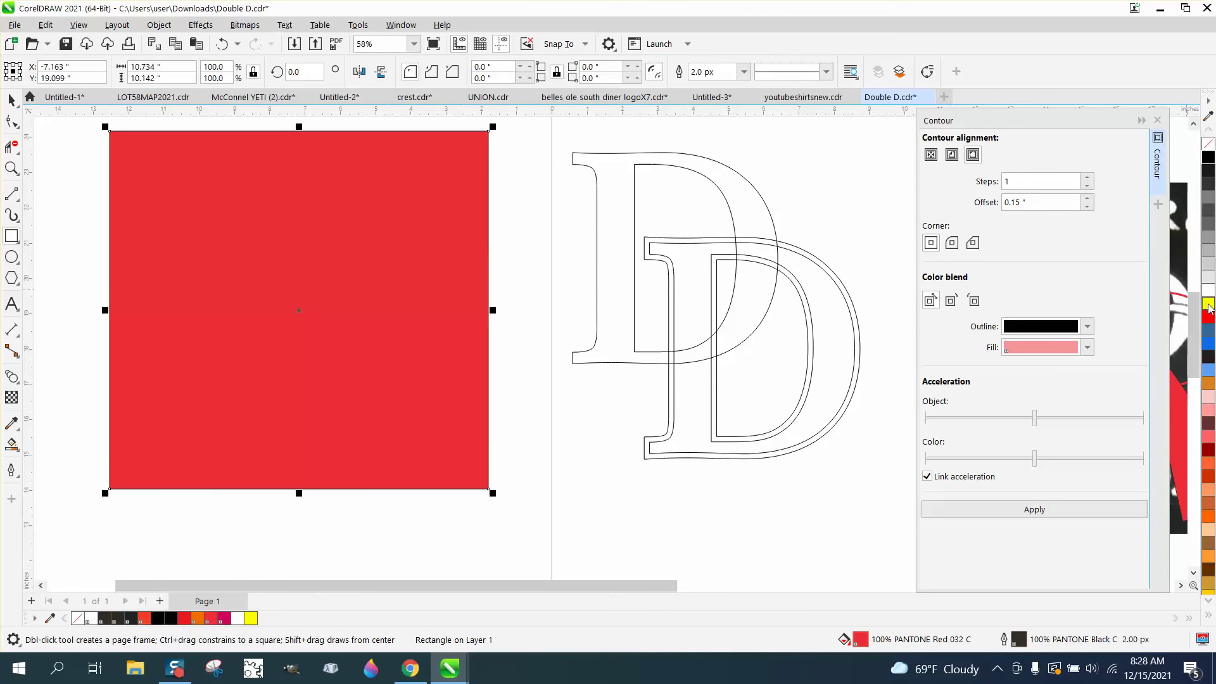
click(1209, 305)
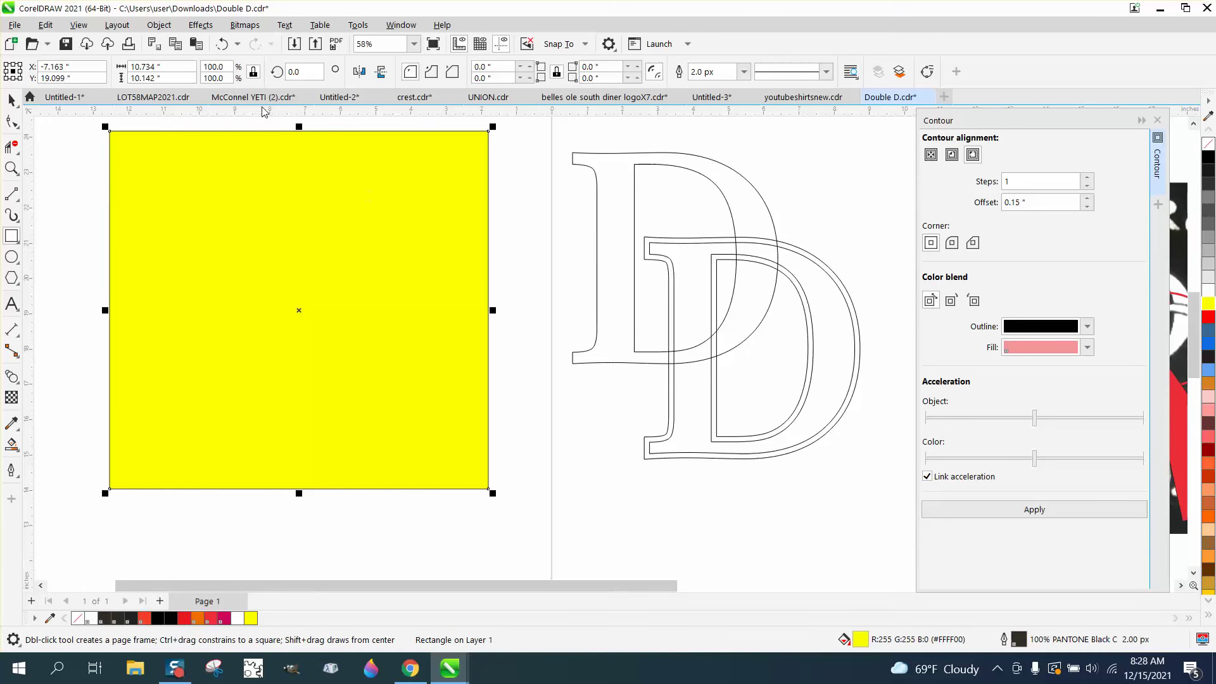
click(159, 25)
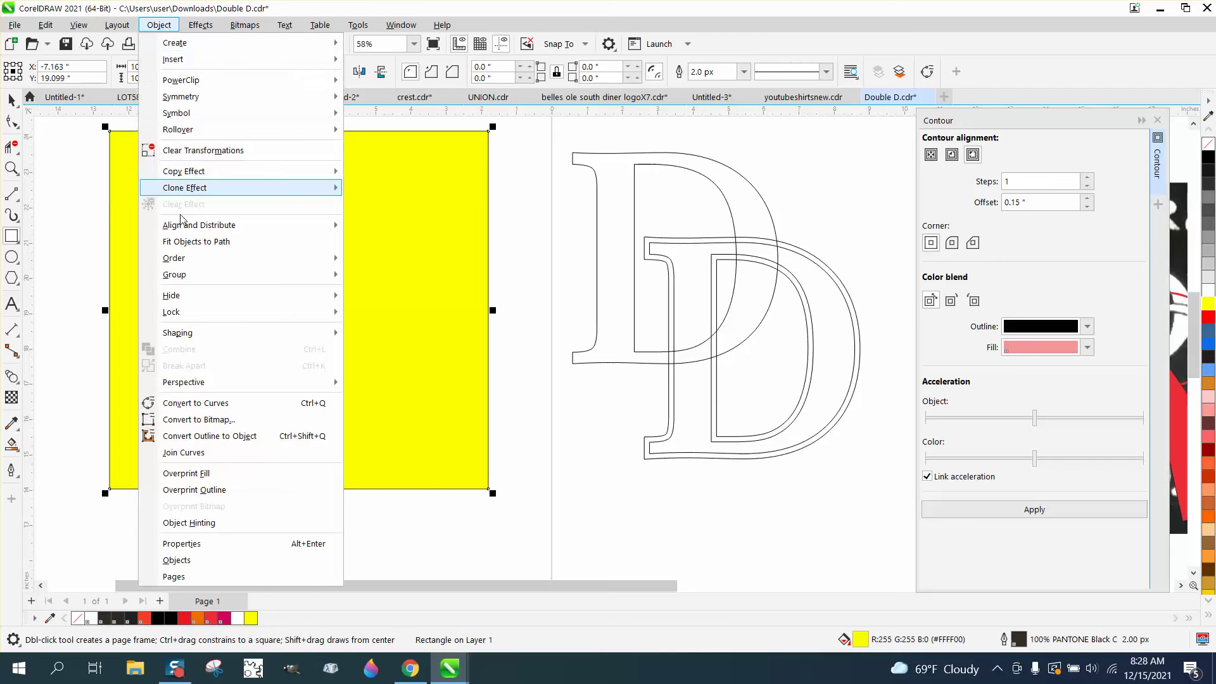
mouse_move(185, 260)
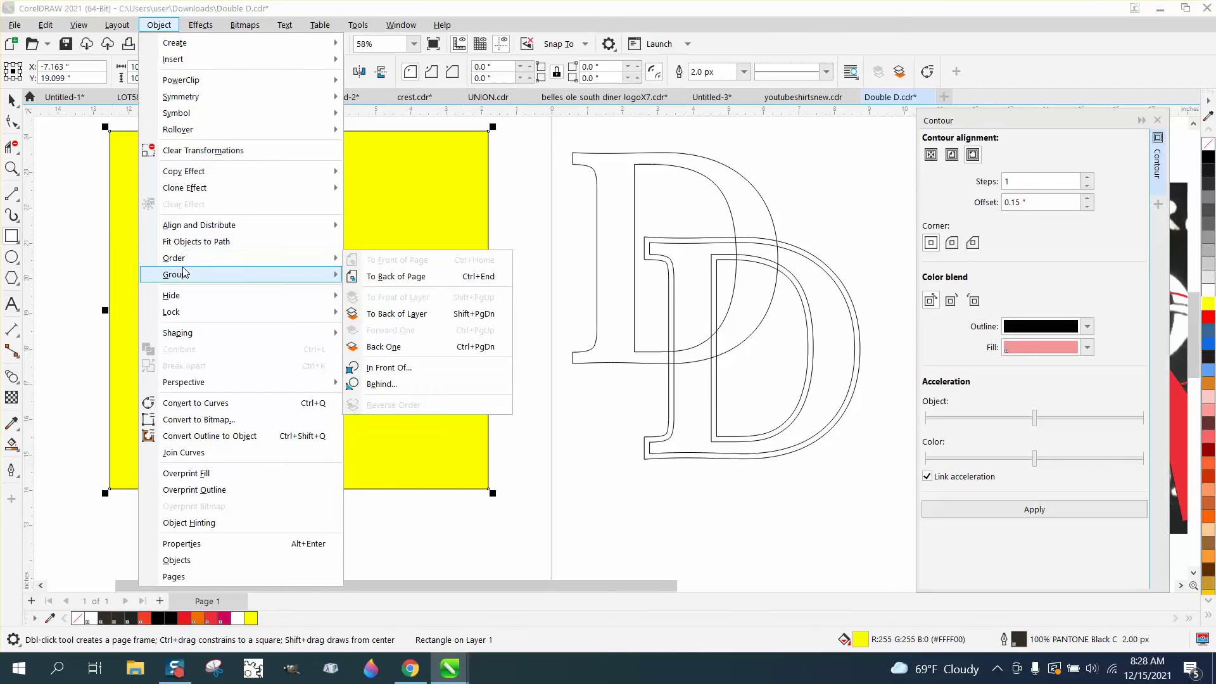
click(370, 278)
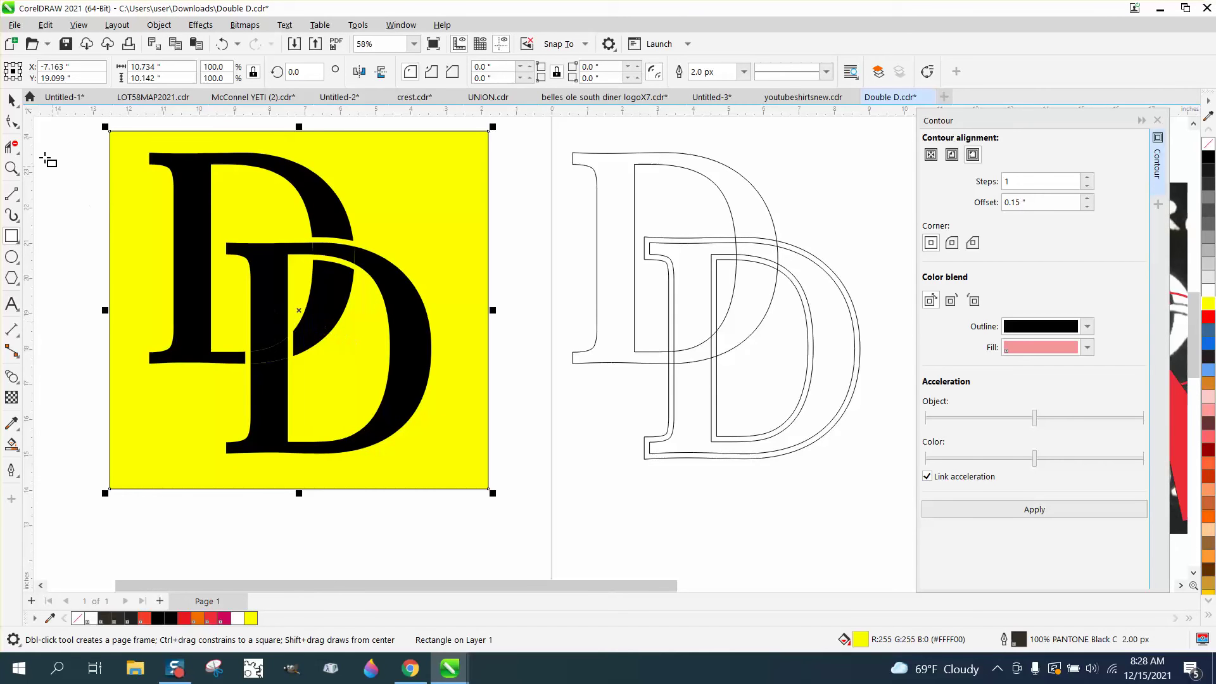
click(11, 99)
click(429, 213)
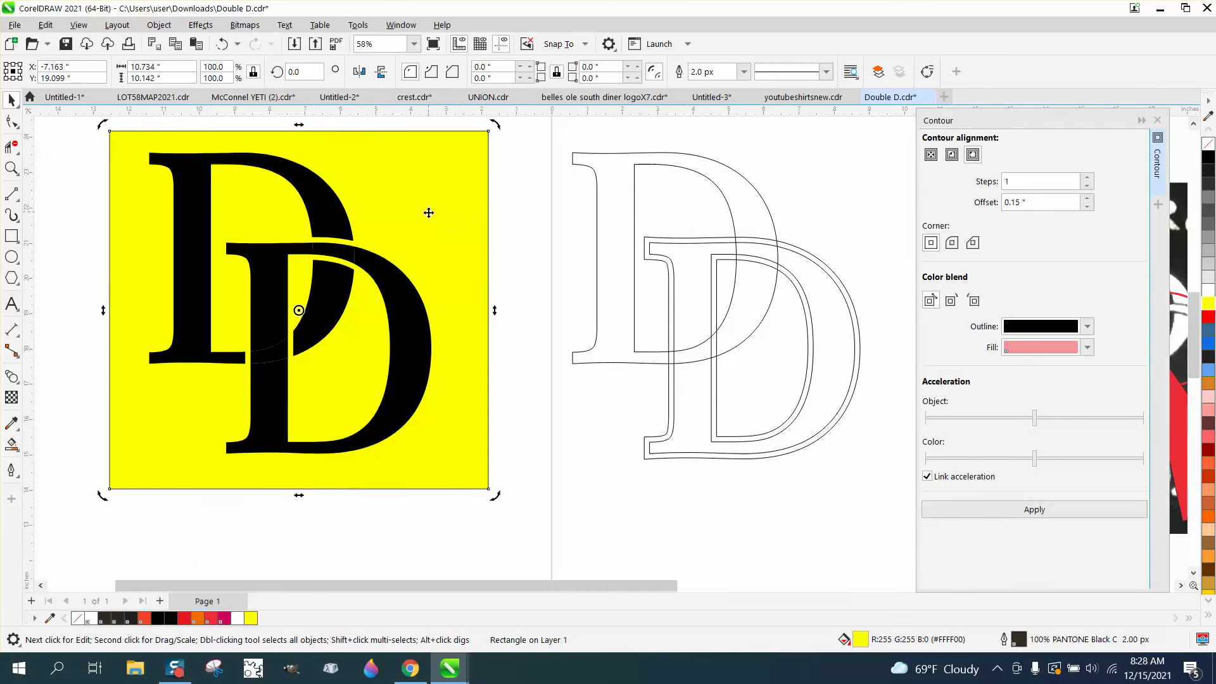
key(Delete)
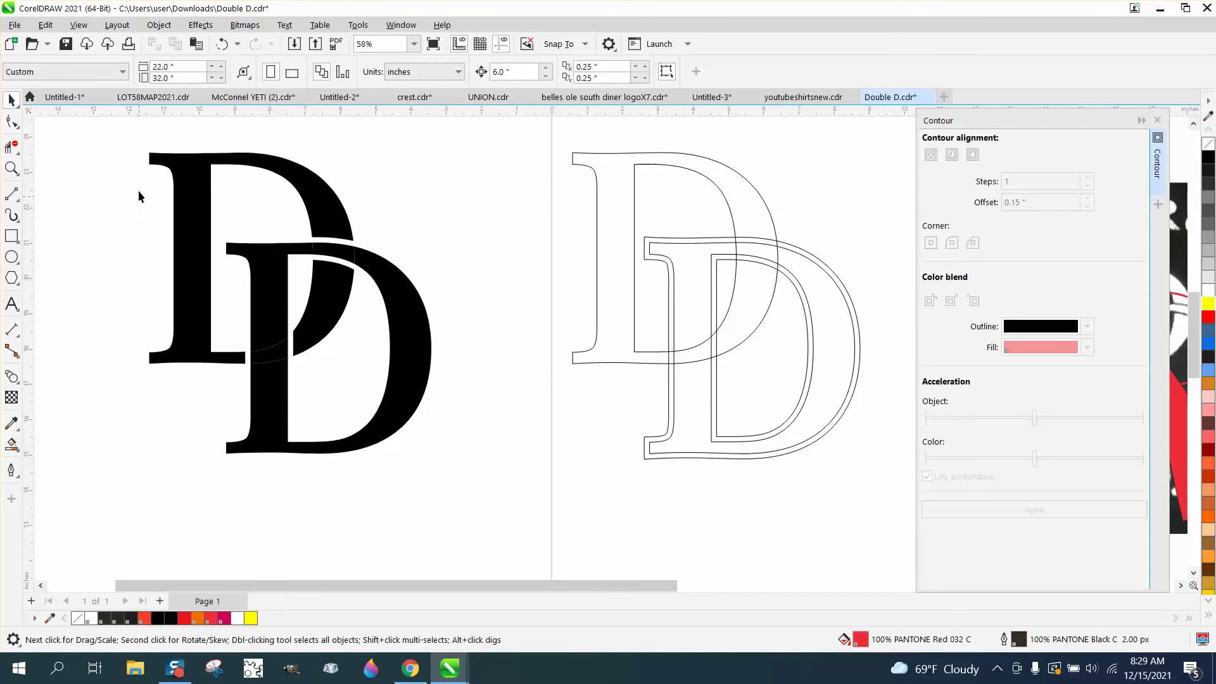
Fill the upper D, the small inner curve and the main D shape white
drag(129, 136, 509, 506)
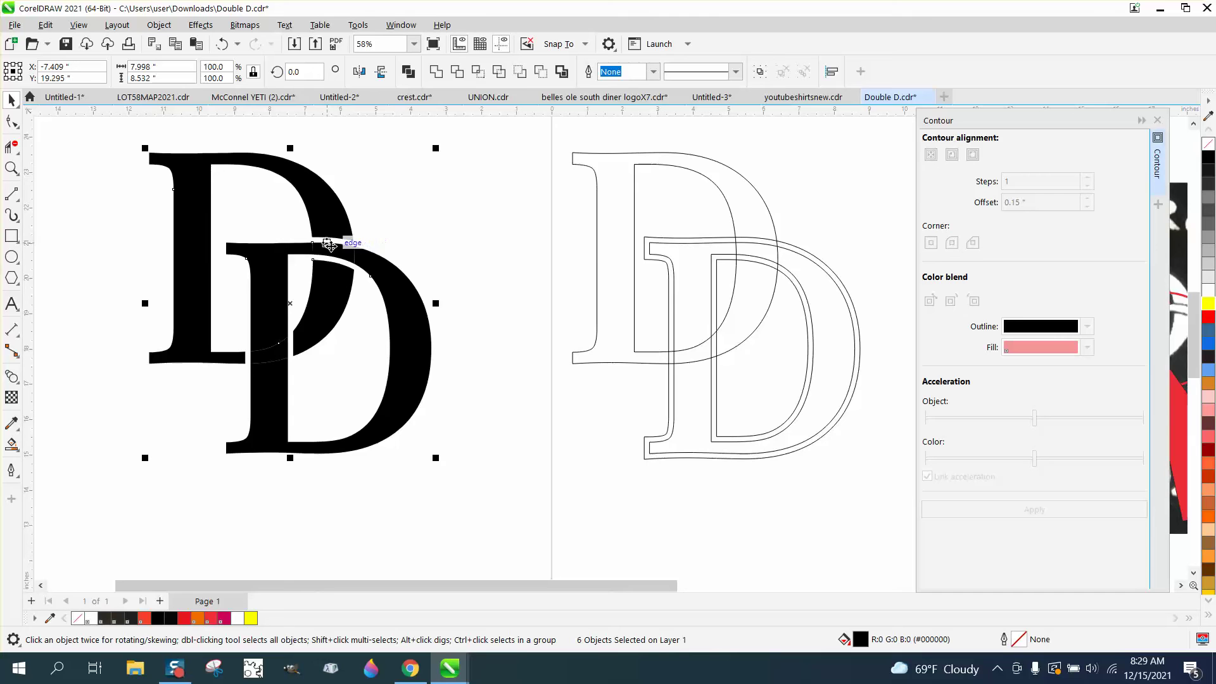
click(348, 225)
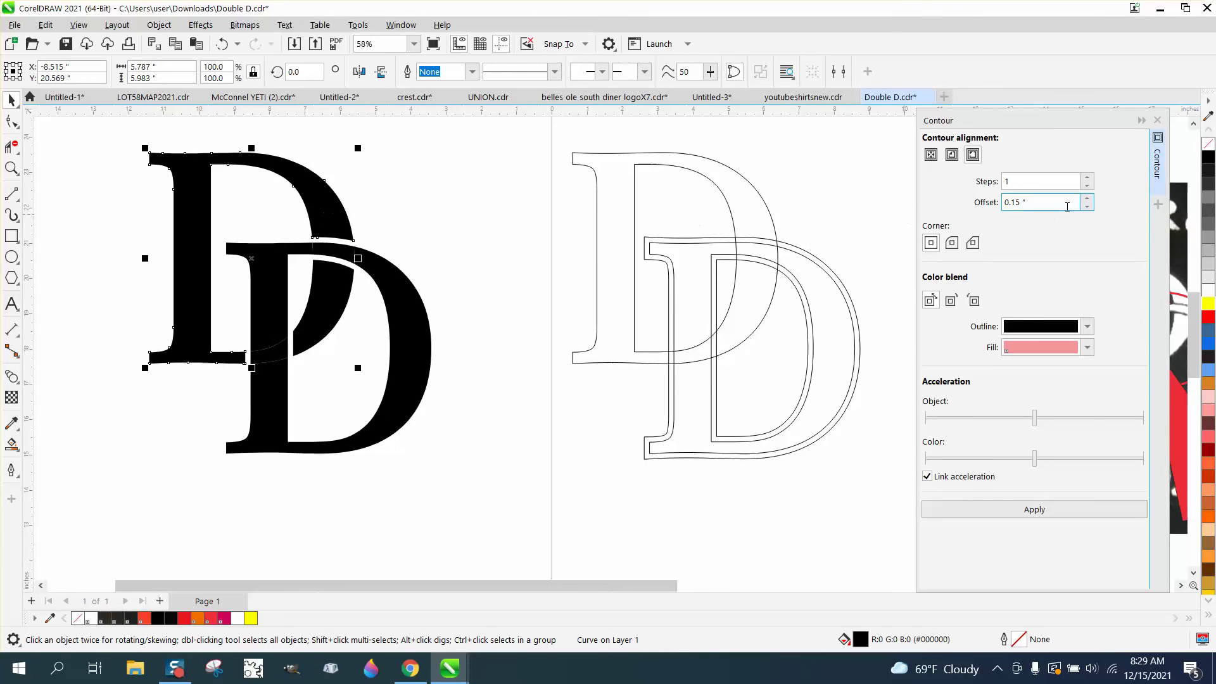
click(1209, 291)
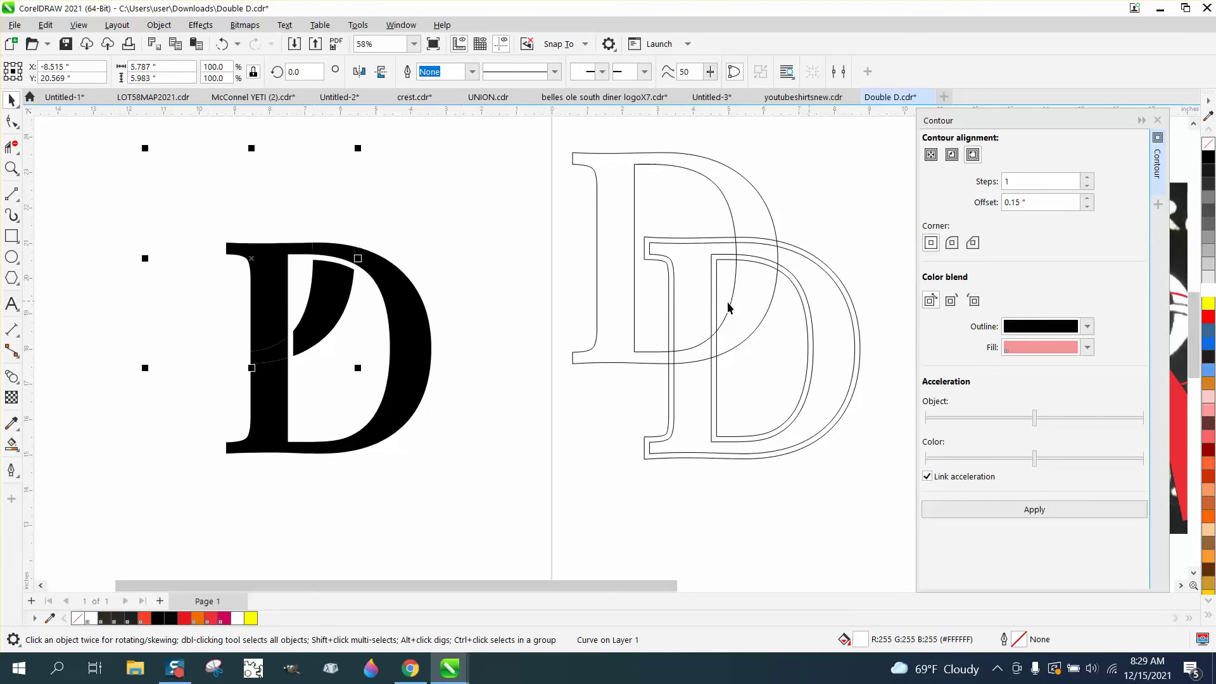
click(334, 305)
click(1209, 292)
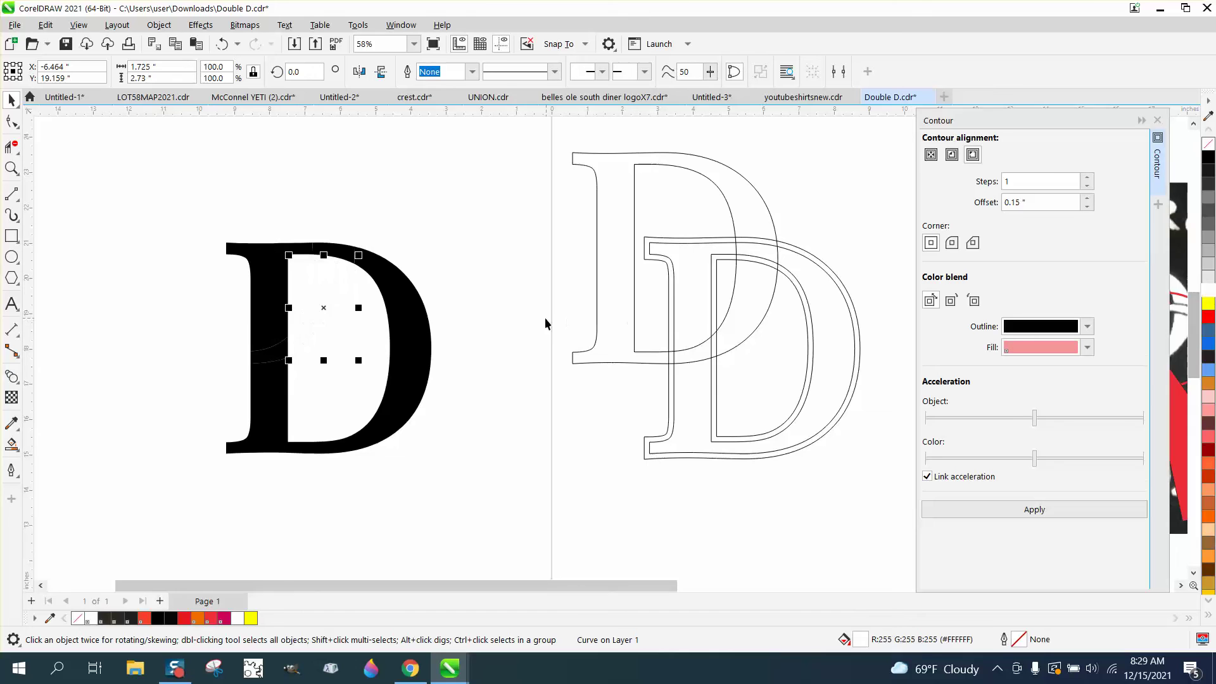
click(423, 323)
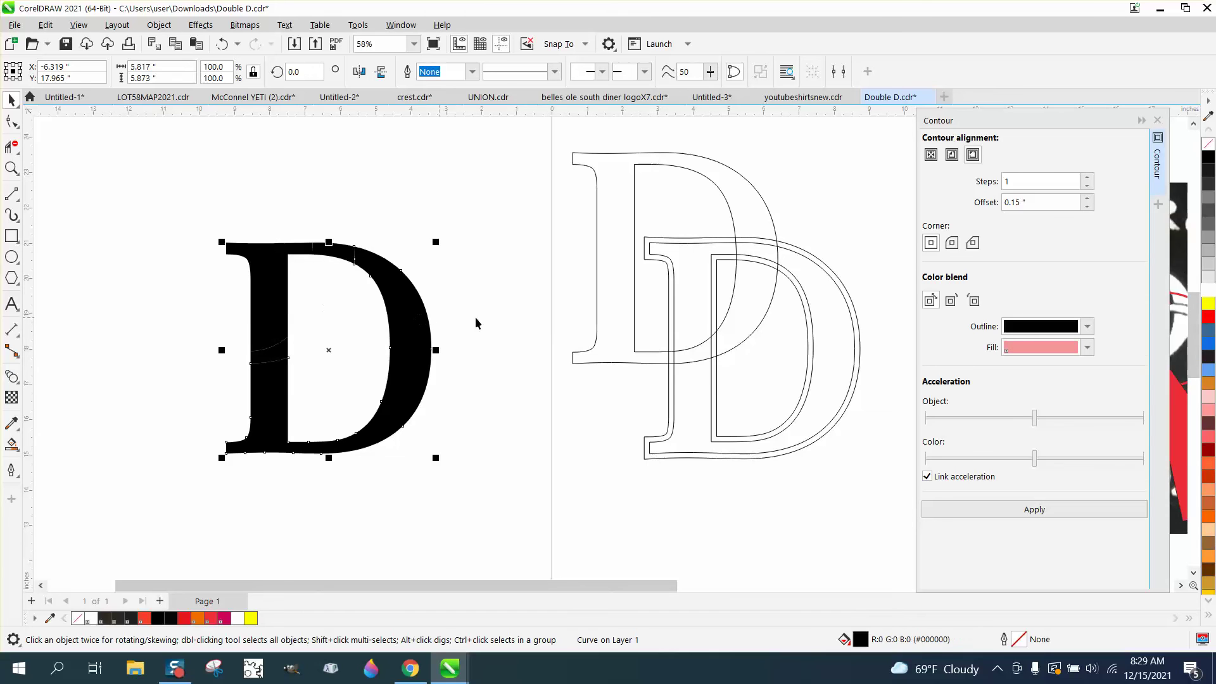
click(1208, 292)
Fill the T-shaped piece and both small curved slivers white
click(284, 289)
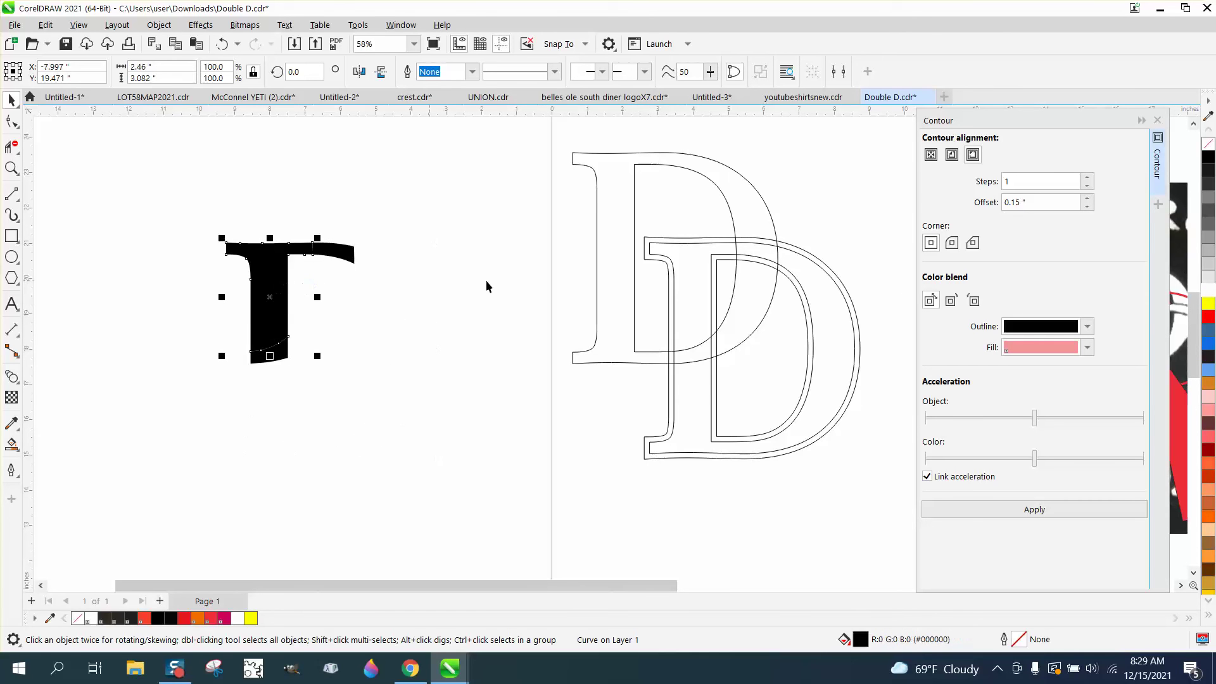
click(1209, 292)
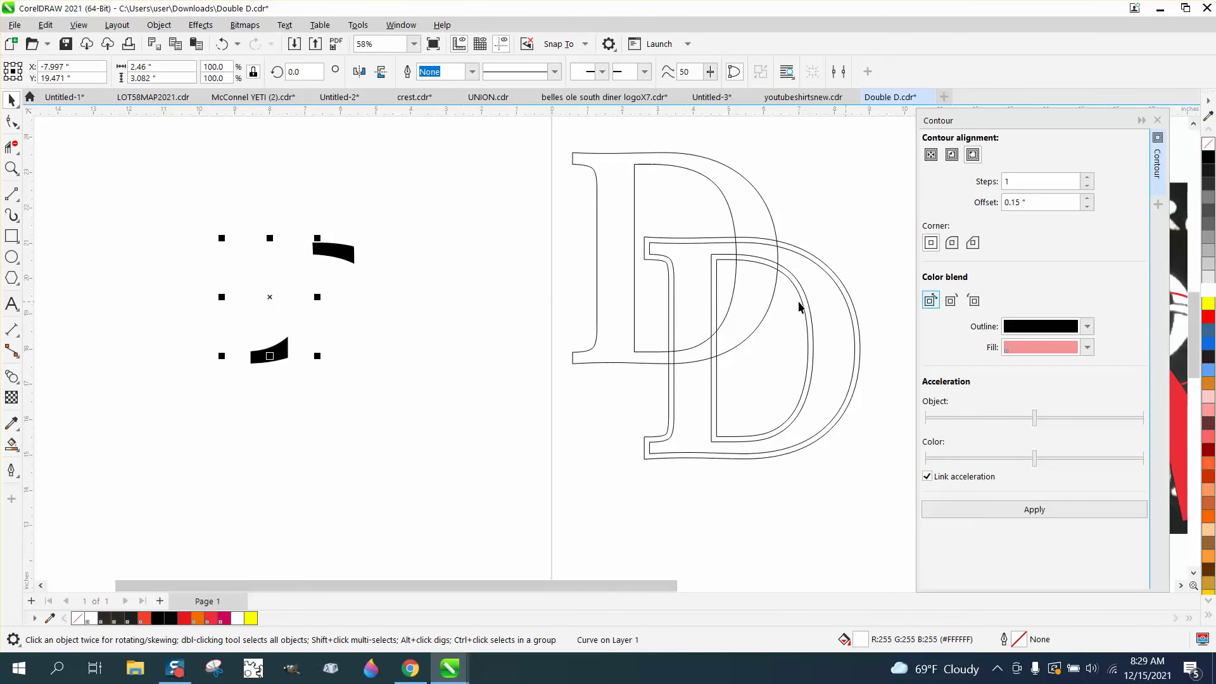
click(350, 259)
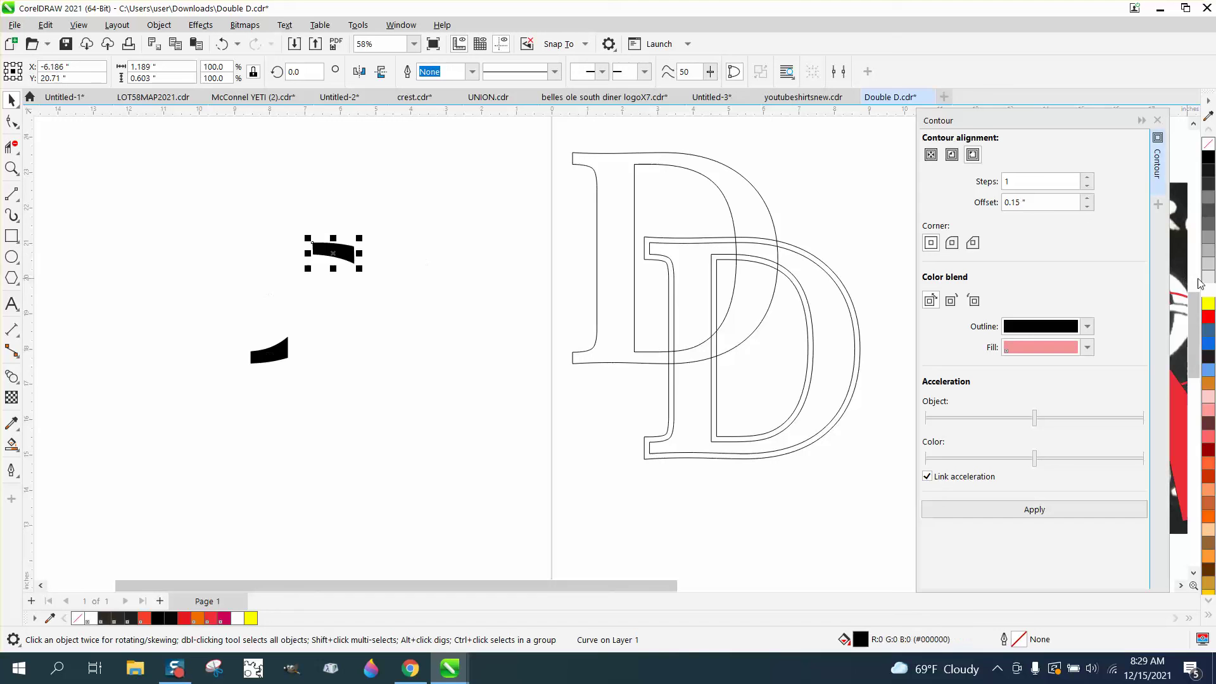
click(1208, 291)
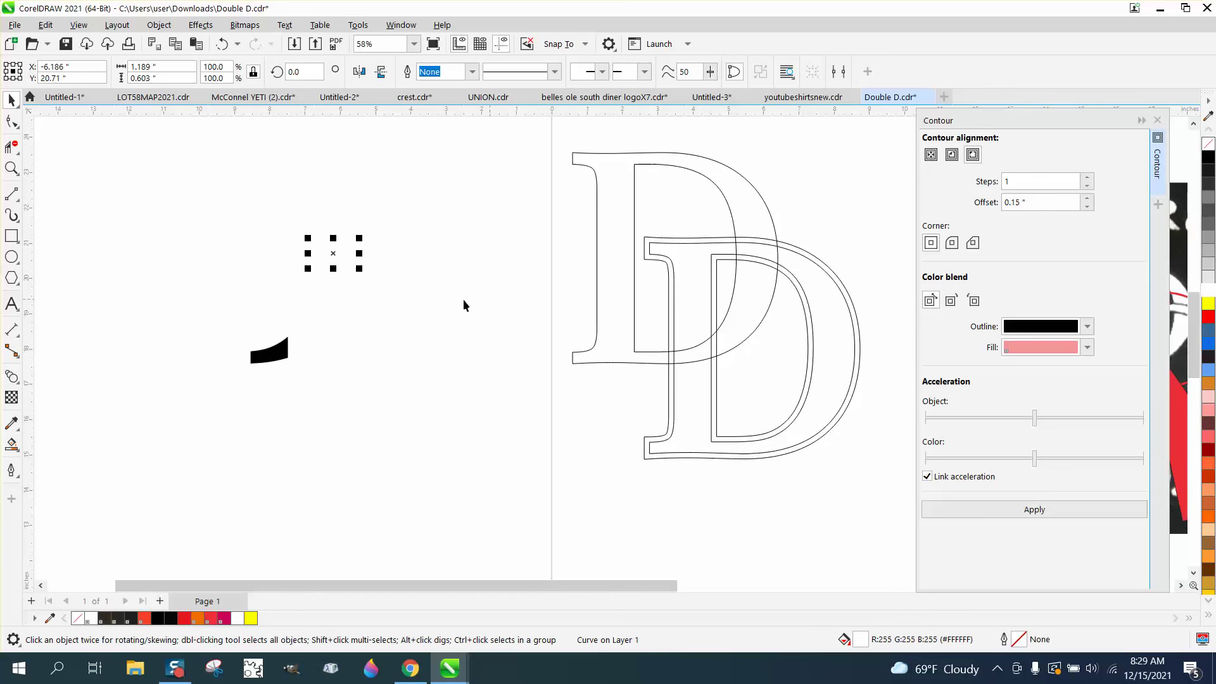
click(285, 348)
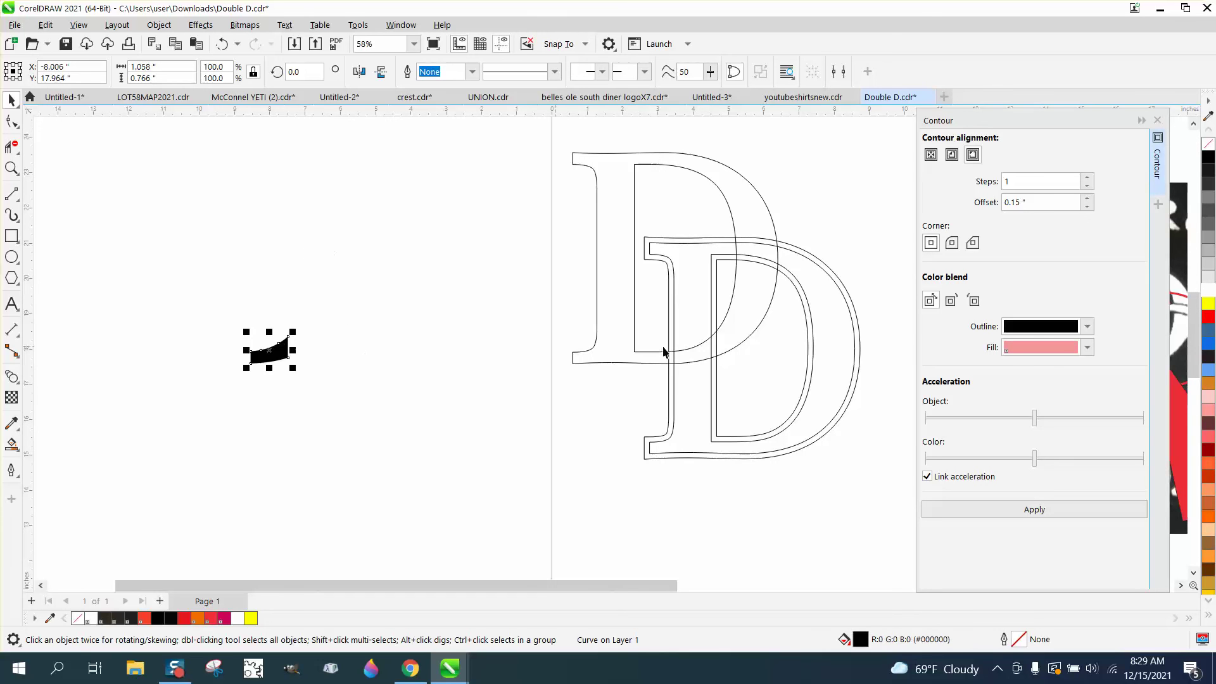
click(1210, 293)
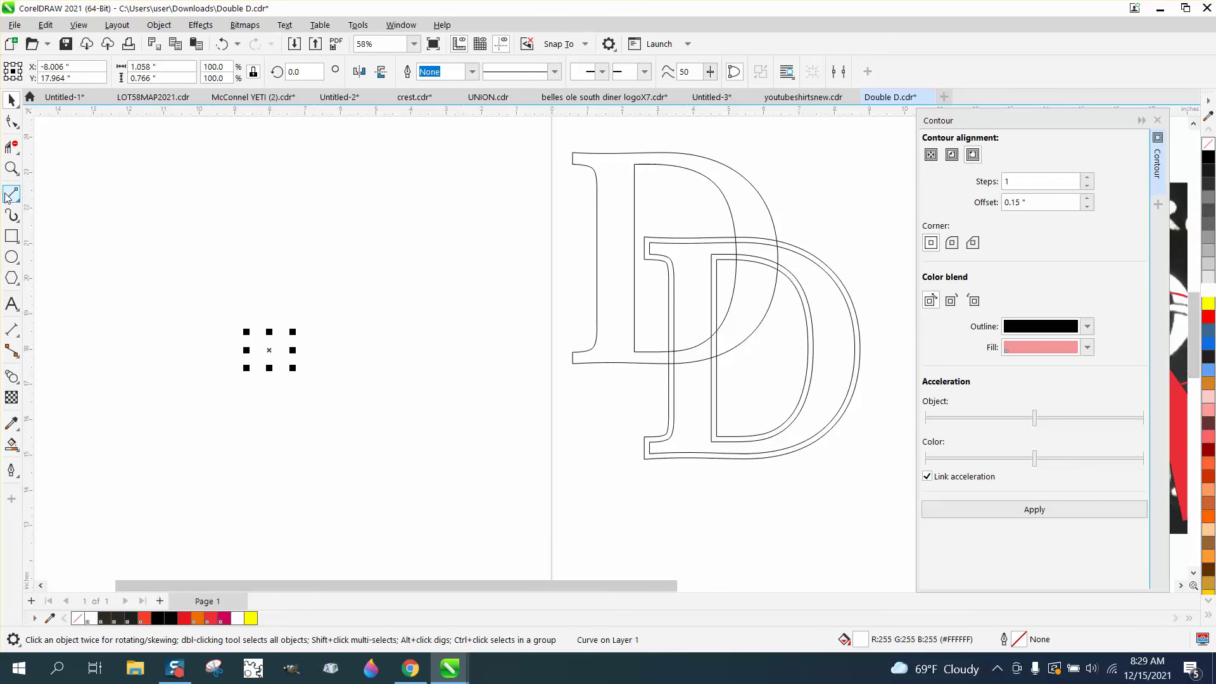
Draw a large rectangle on the left of the page and fill it black
click(12, 235)
drag(55, 194, 481, 495)
click(1210, 160)
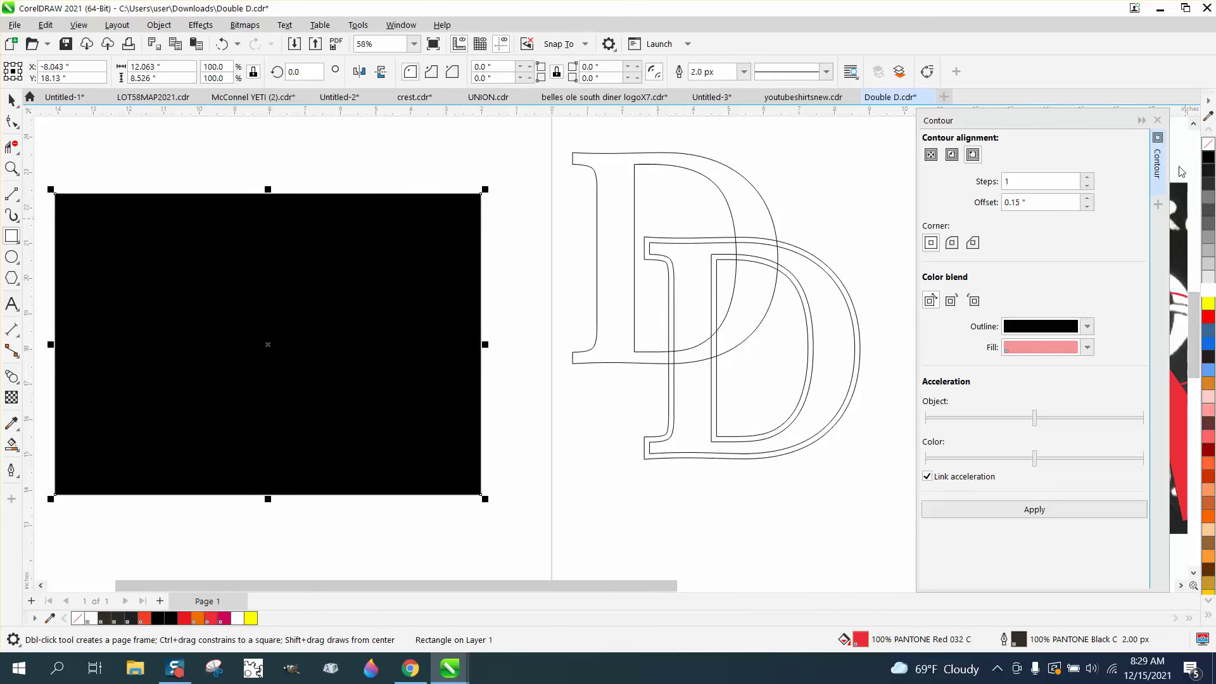
Send the rectangle To Back of Page and move it up behind the white letters
click(196, 27)
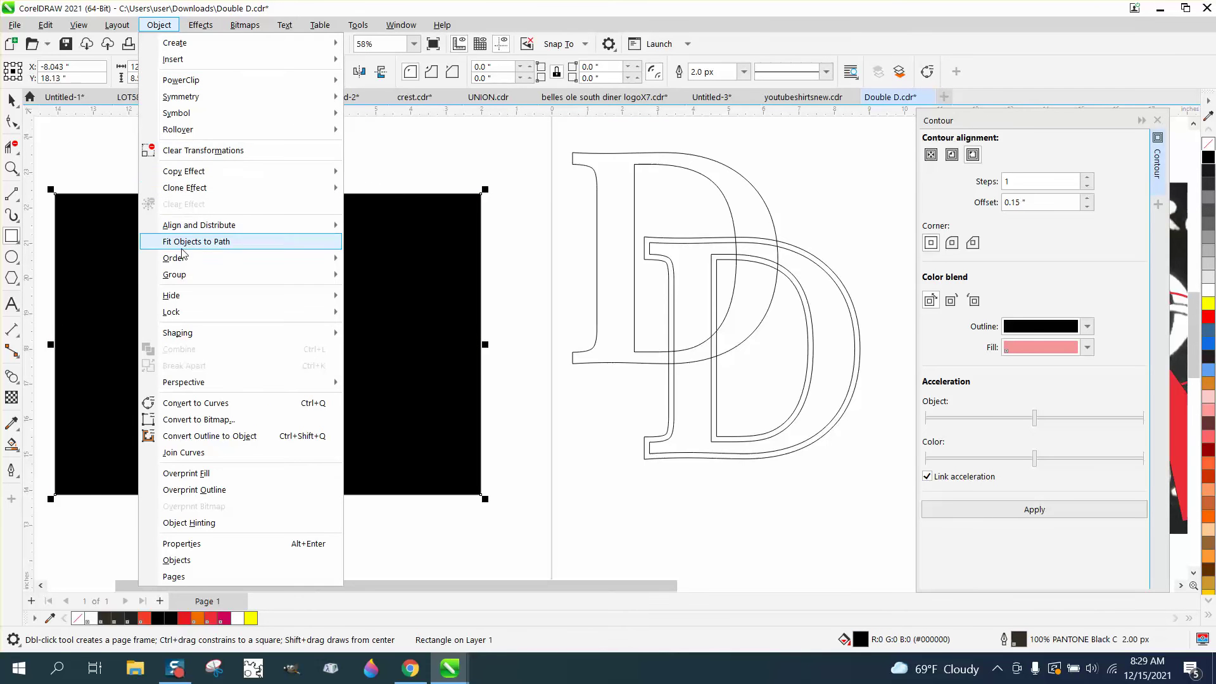
mouse_move(190, 258)
click(411, 280)
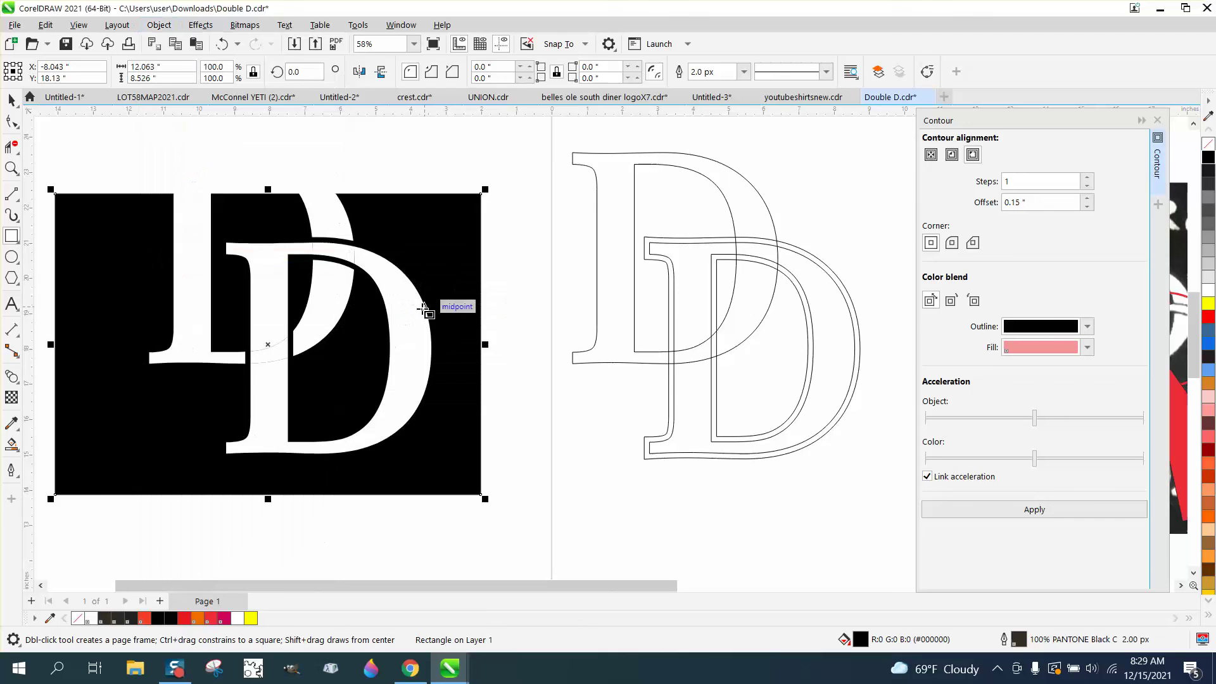
click(12, 99)
scroll(468, 202, down, 1)
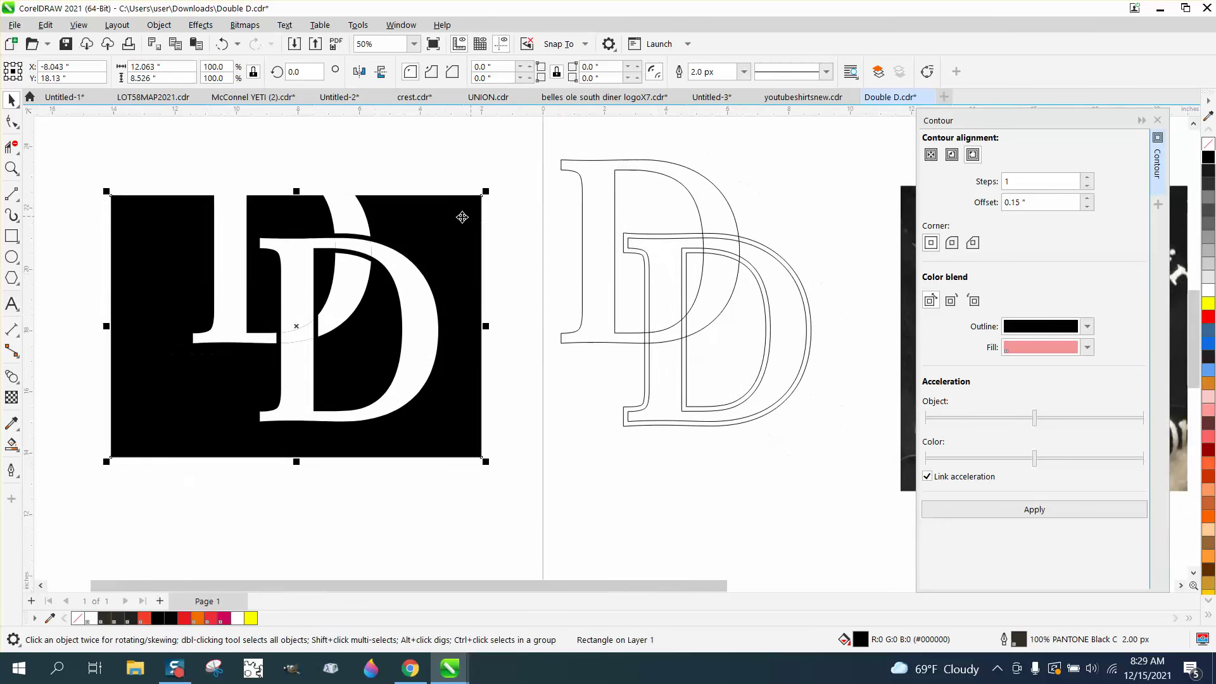
drag(461, 216, 461, 193)
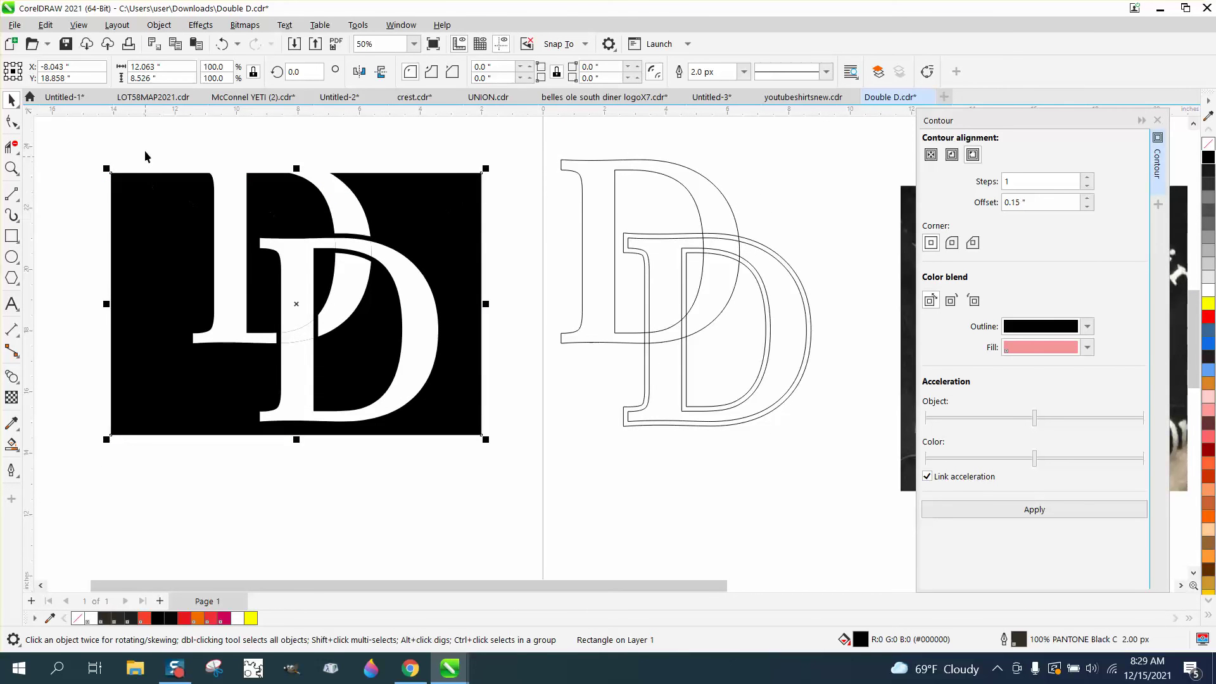
drag(145, 156, 499, 427)
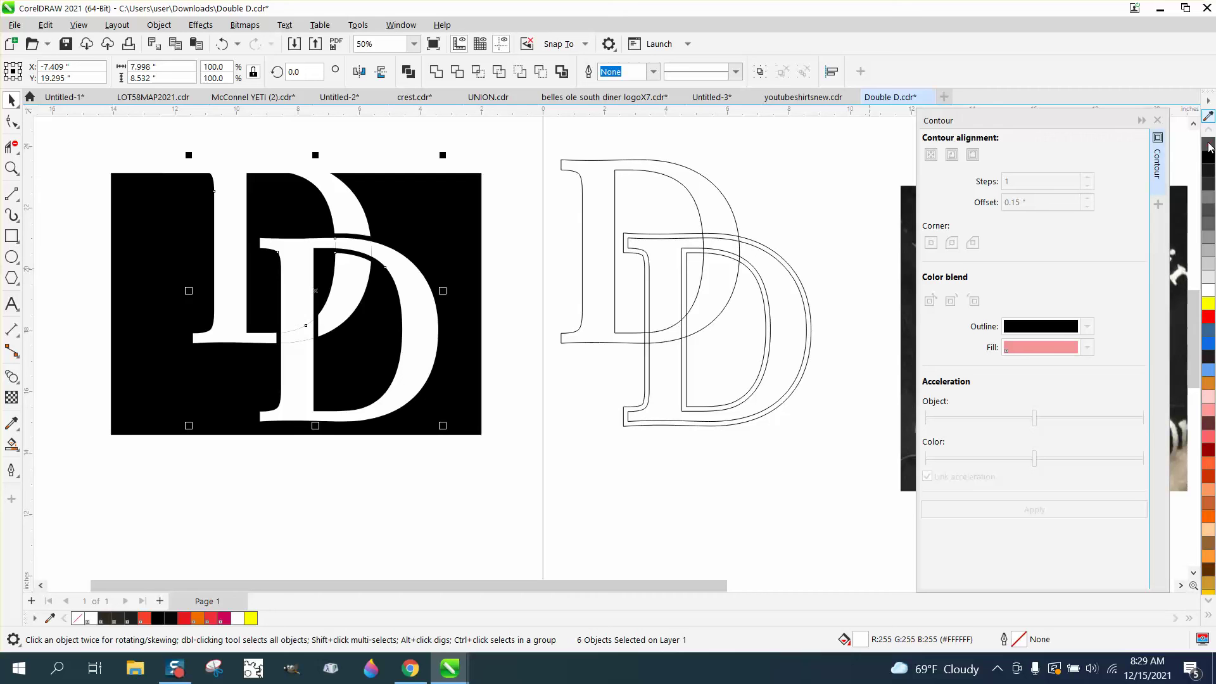
Zoom in to check the inner D curve, then shift the black rectangle 12 inches left
click(12, 167)
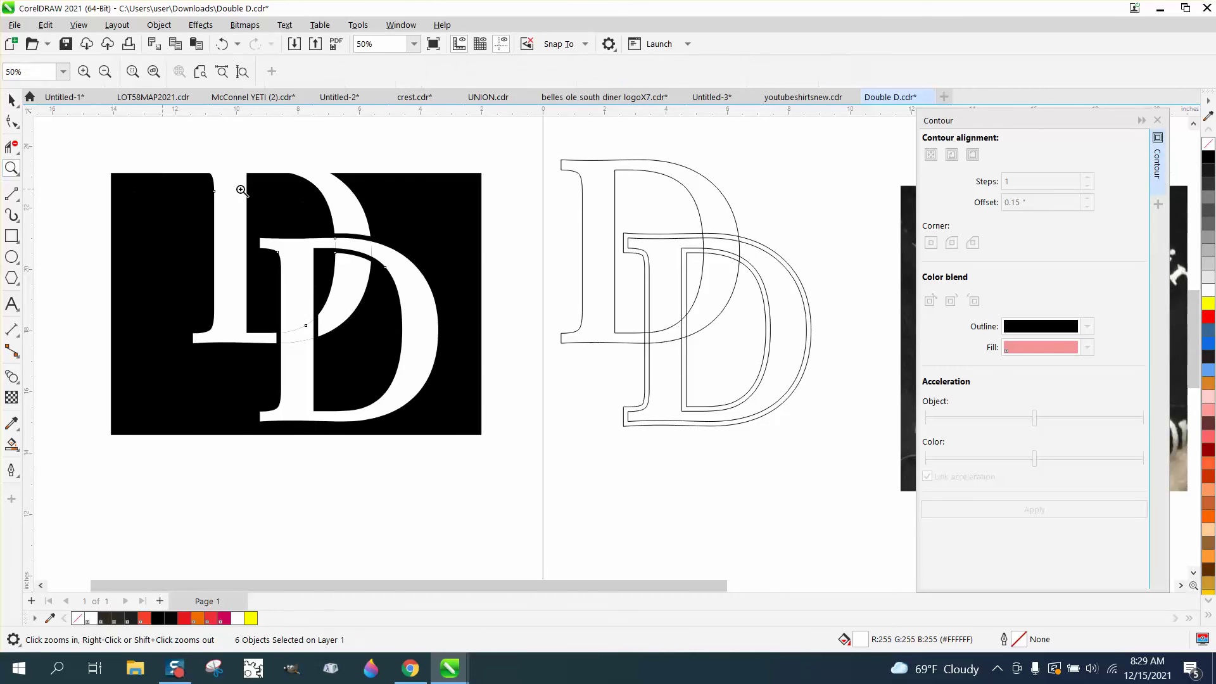
click(358, 272)
scroll(478, 330, down, 3)
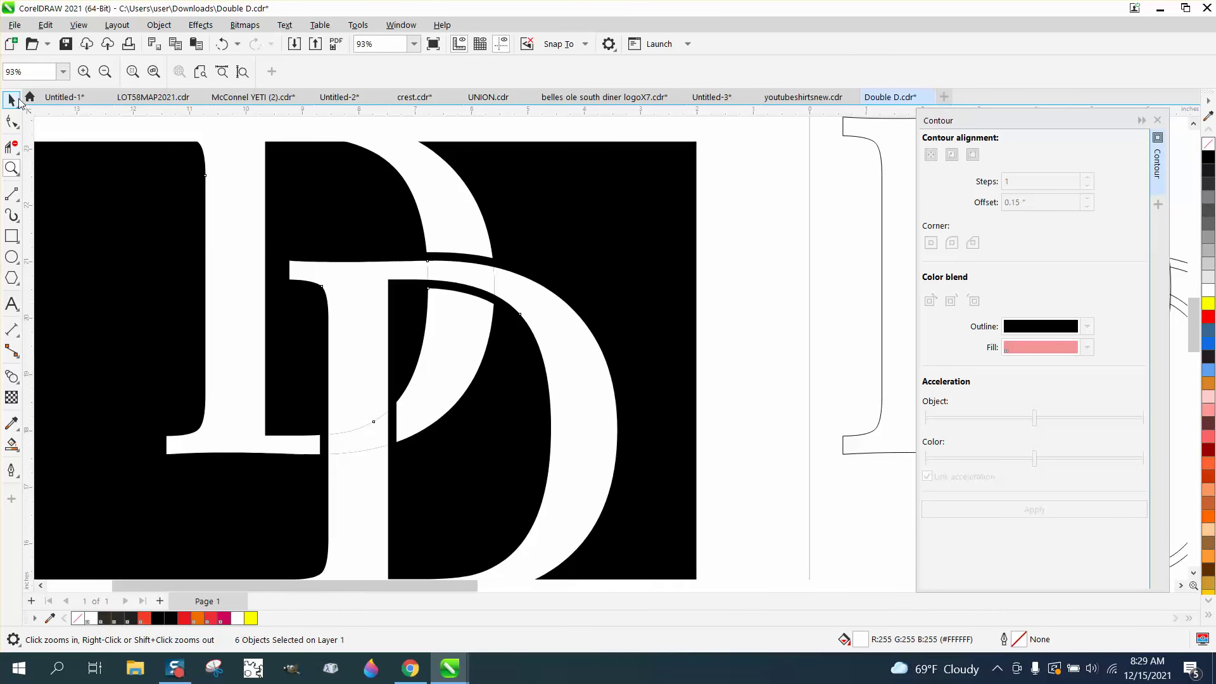
click(18, 102)
scroll(684, 264, down, 2)
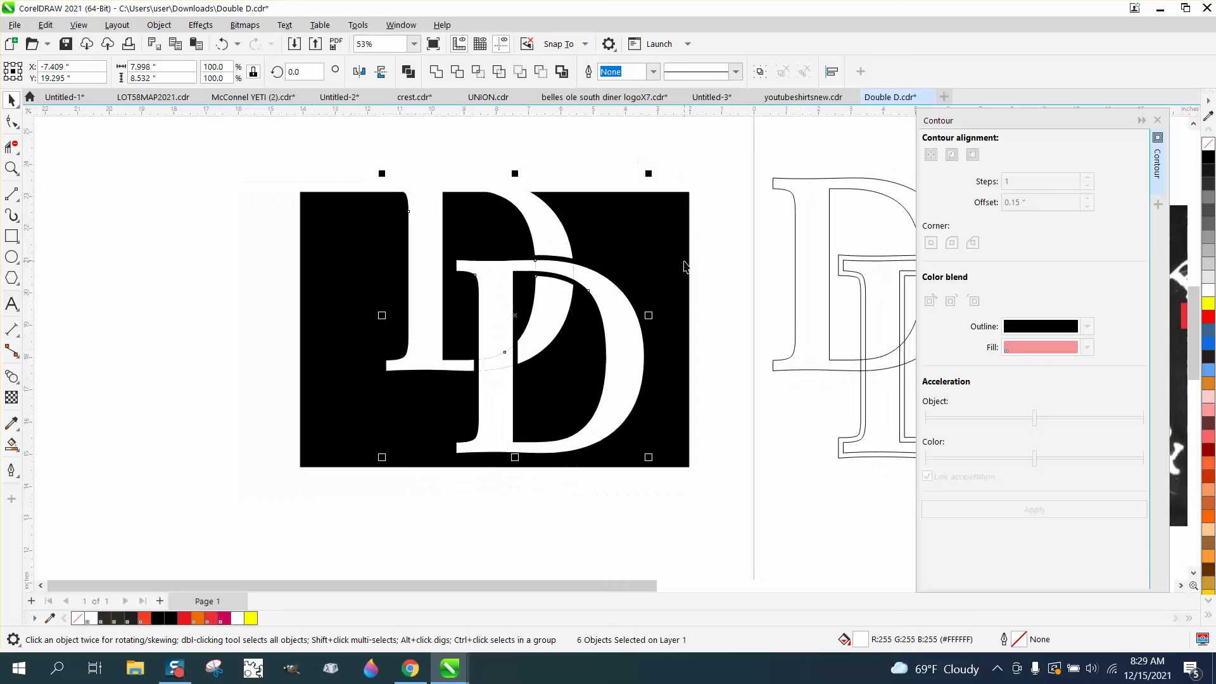
click(684, 263)
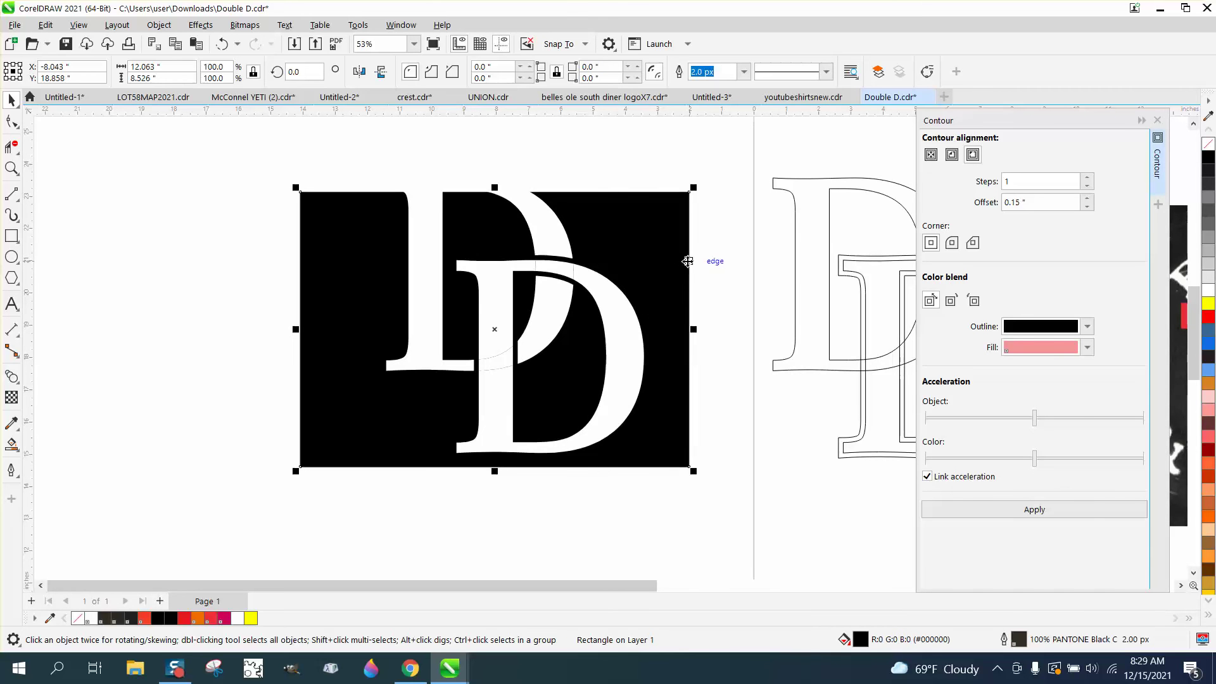
key(Left)
Combine the six white letter pieces into one object and shift the rectangle back behind them
drag(462, 329, 746, 509)
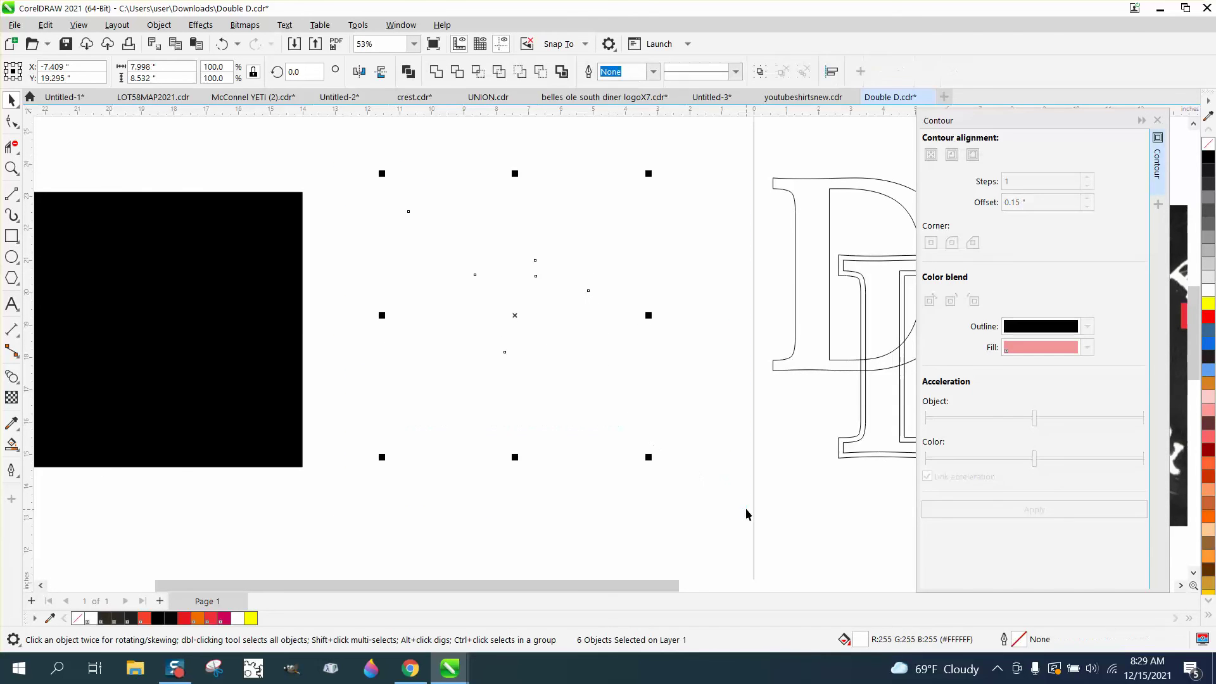
click(159, 24)
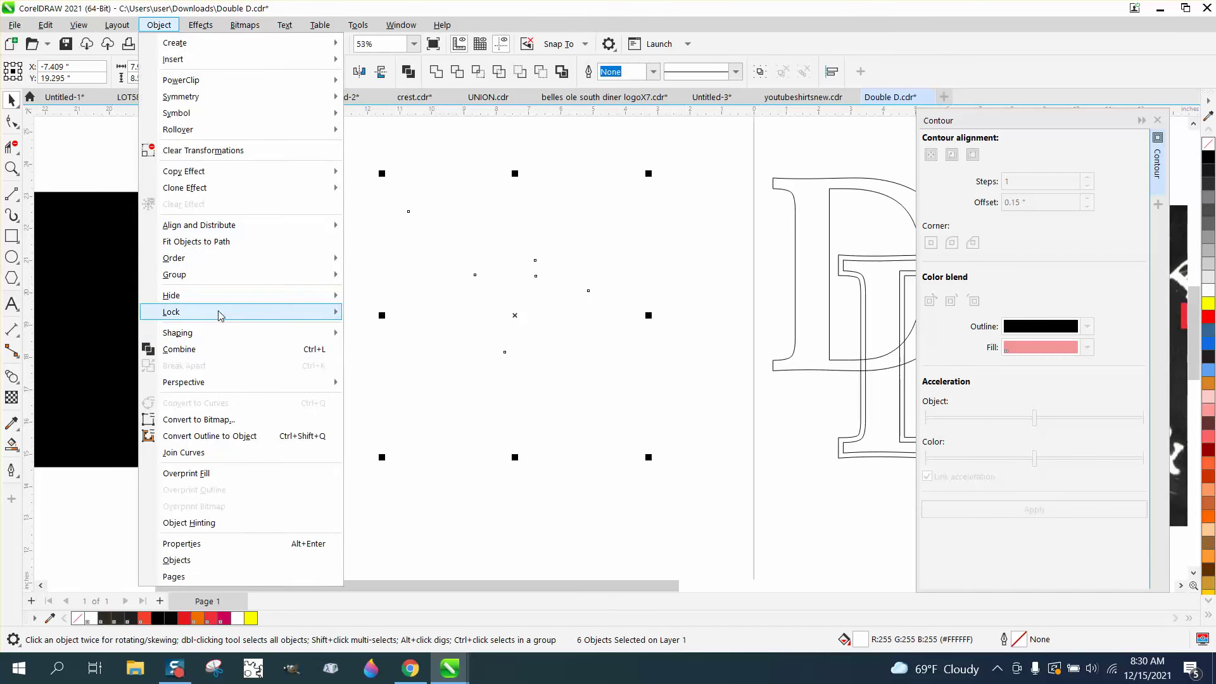
click(180, 349)
click(209, 334)
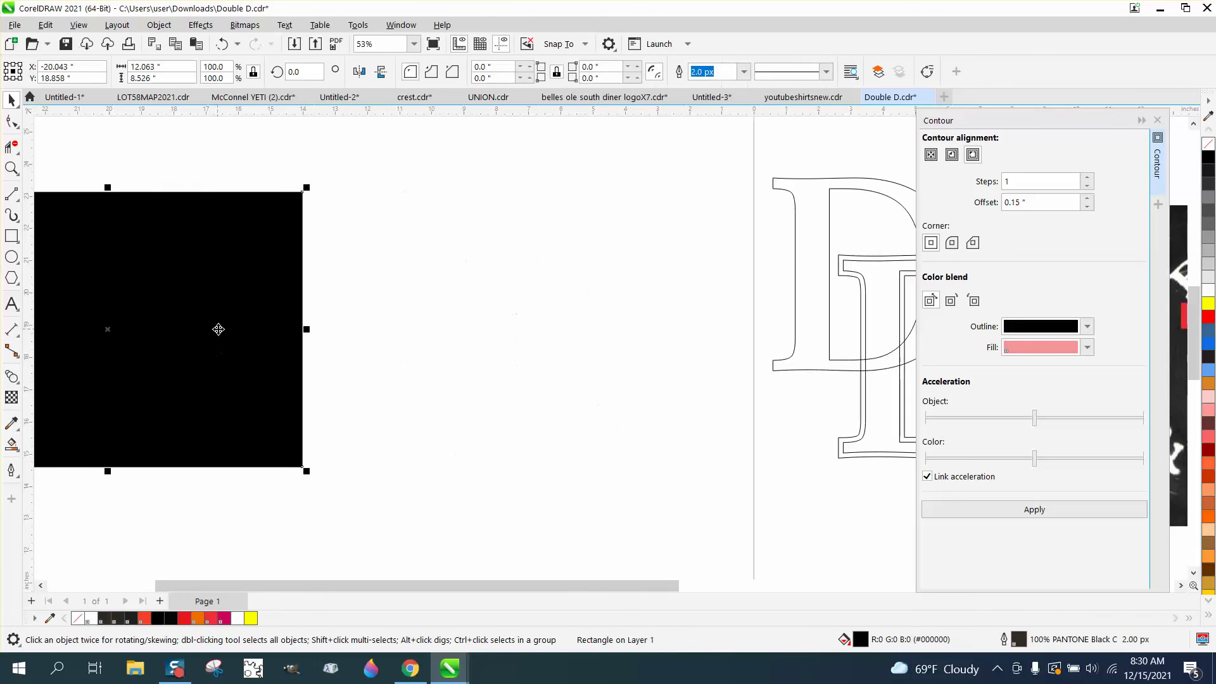
key(shift+Right)
key(shift+Right)
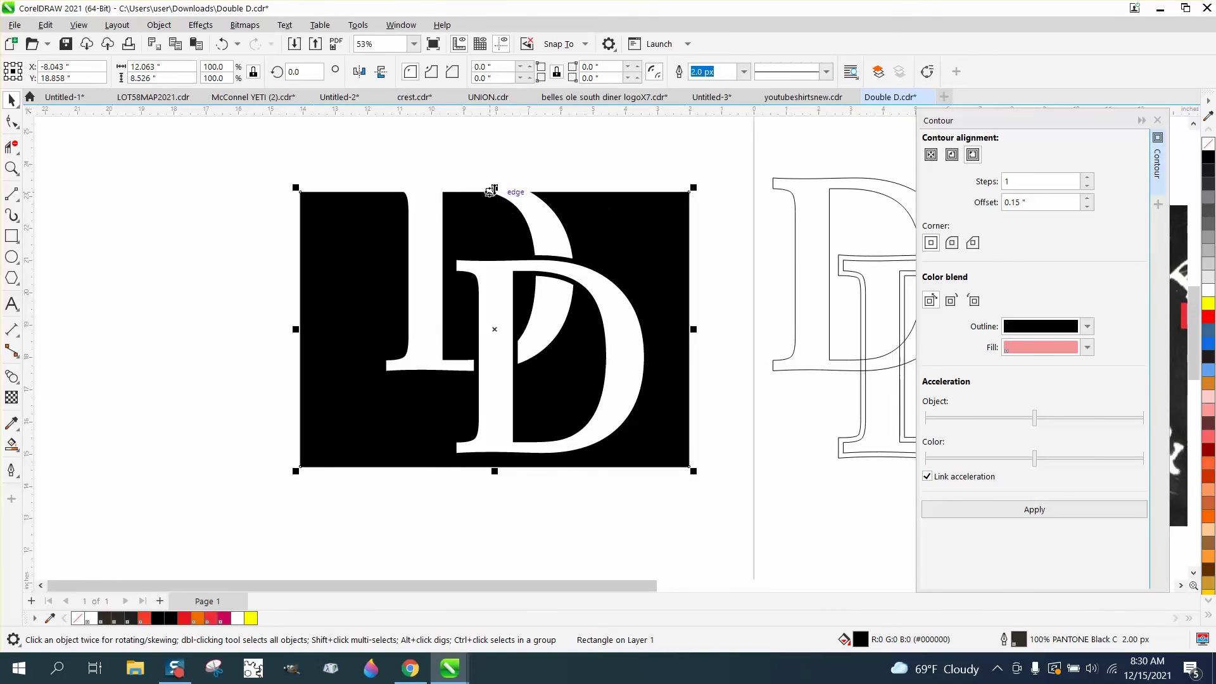
Stretch the rectangle's top edge above the upper D to 9.751" high, then inspect the letters
drag(496, 187, 496, 149)
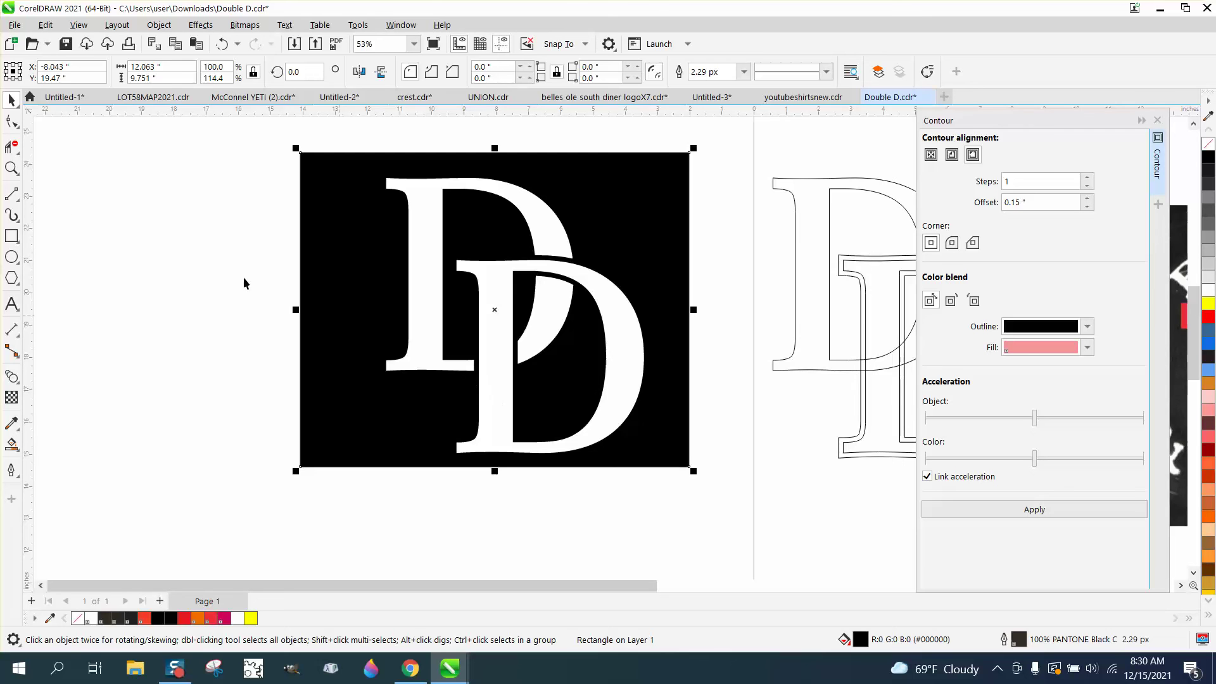
click(11, 167)
drag(373, 237, 652, 366)
scroll(534, 296, down, 2)
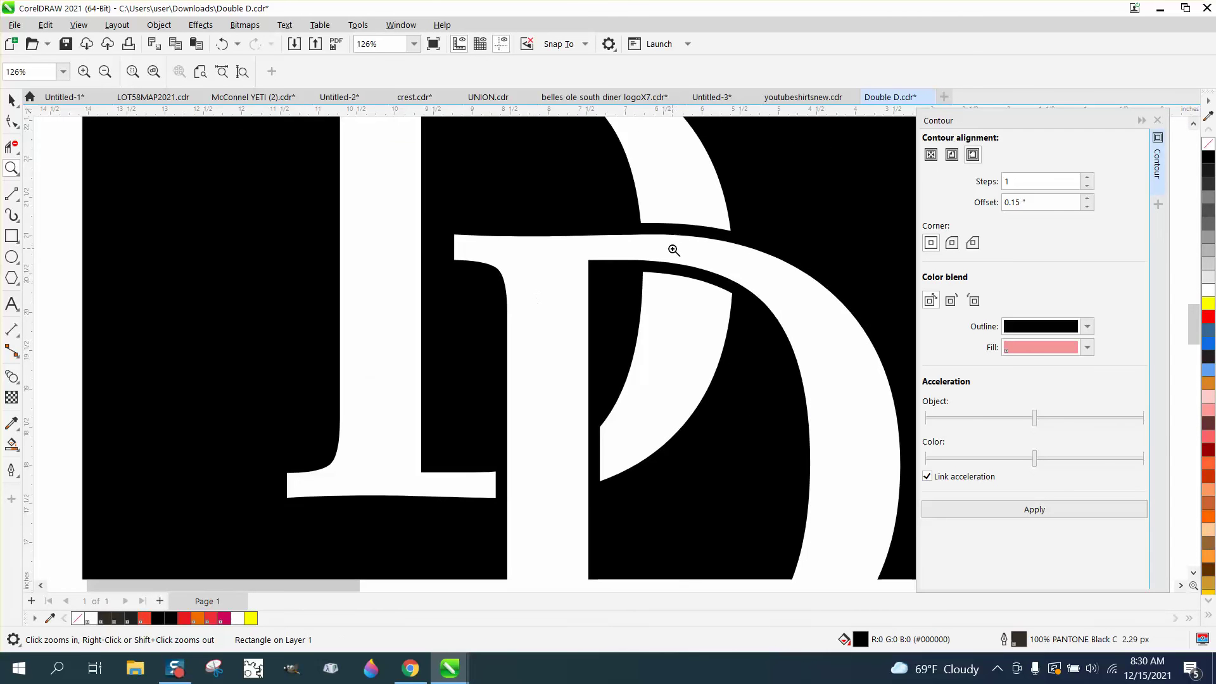
scroll(674, 250, down, 6)
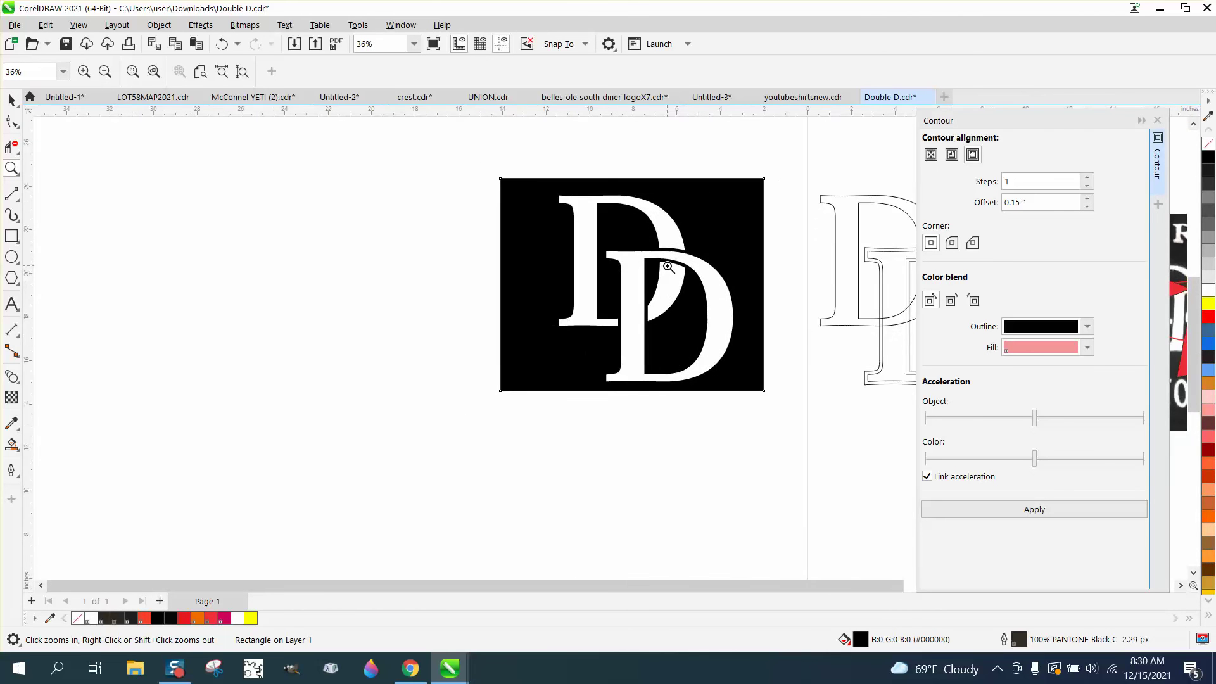